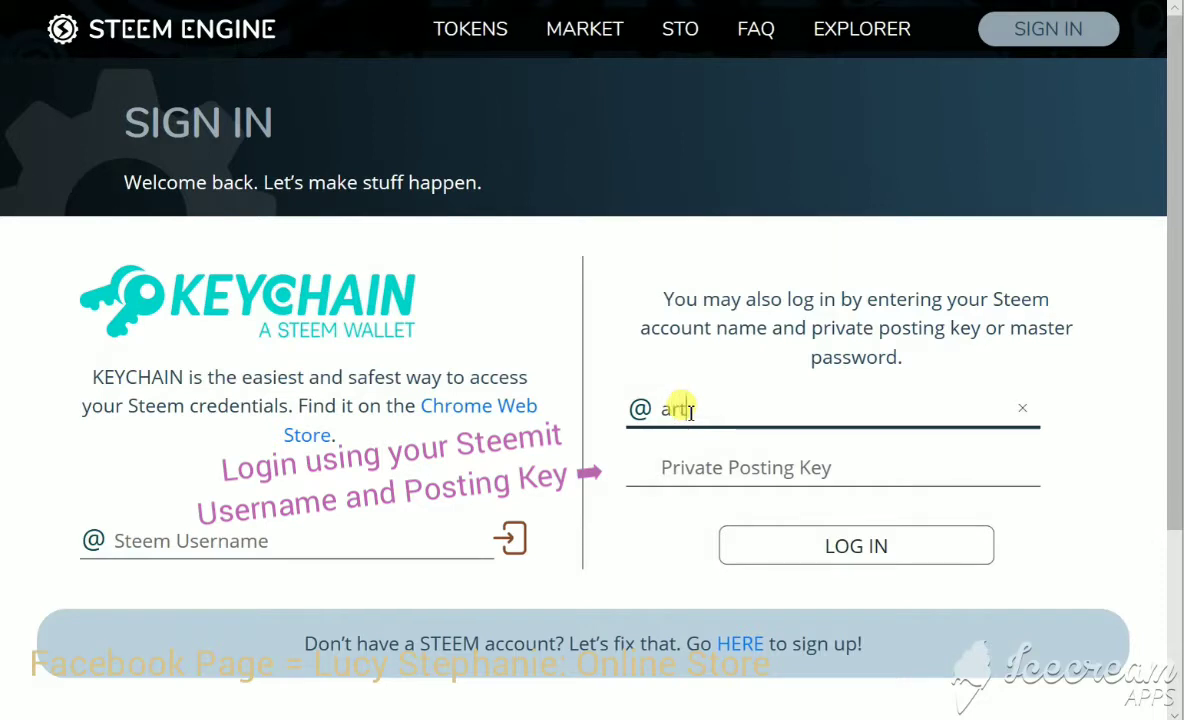
# Enter the private posting key for the Steem account and log in
pyautogui.click(678, 464)
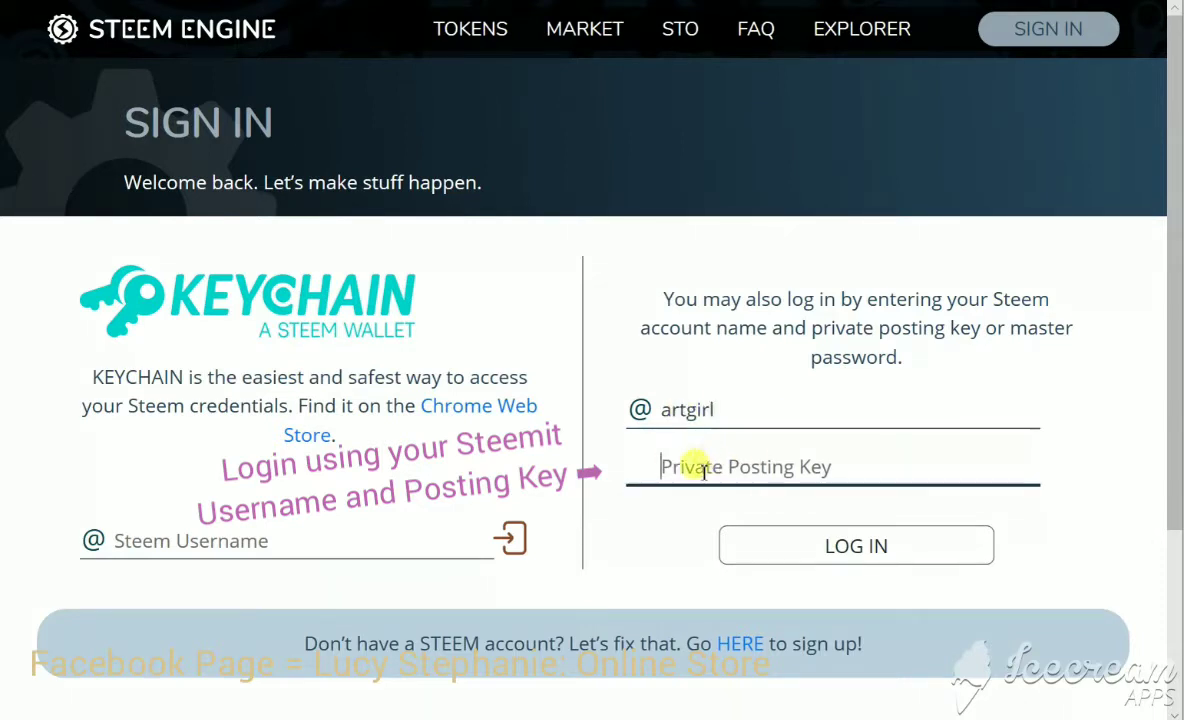
pyautogui.hotkey('ctrl', 'v')
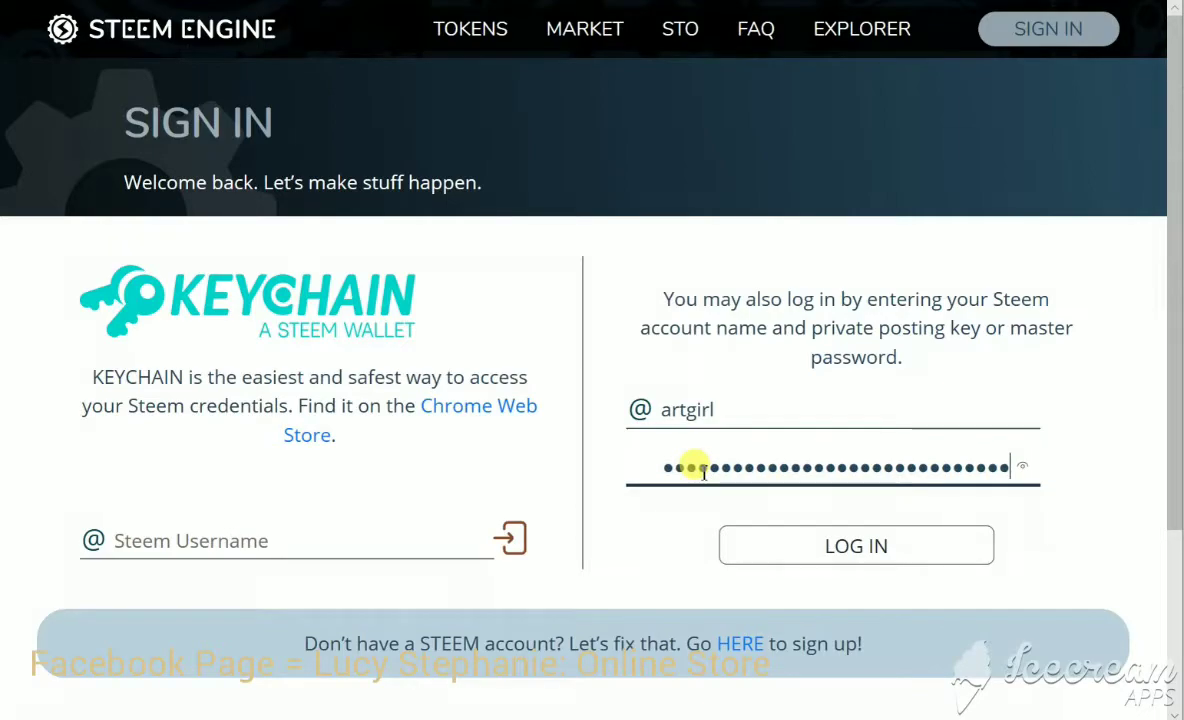
pyautogui.click(800, 550)
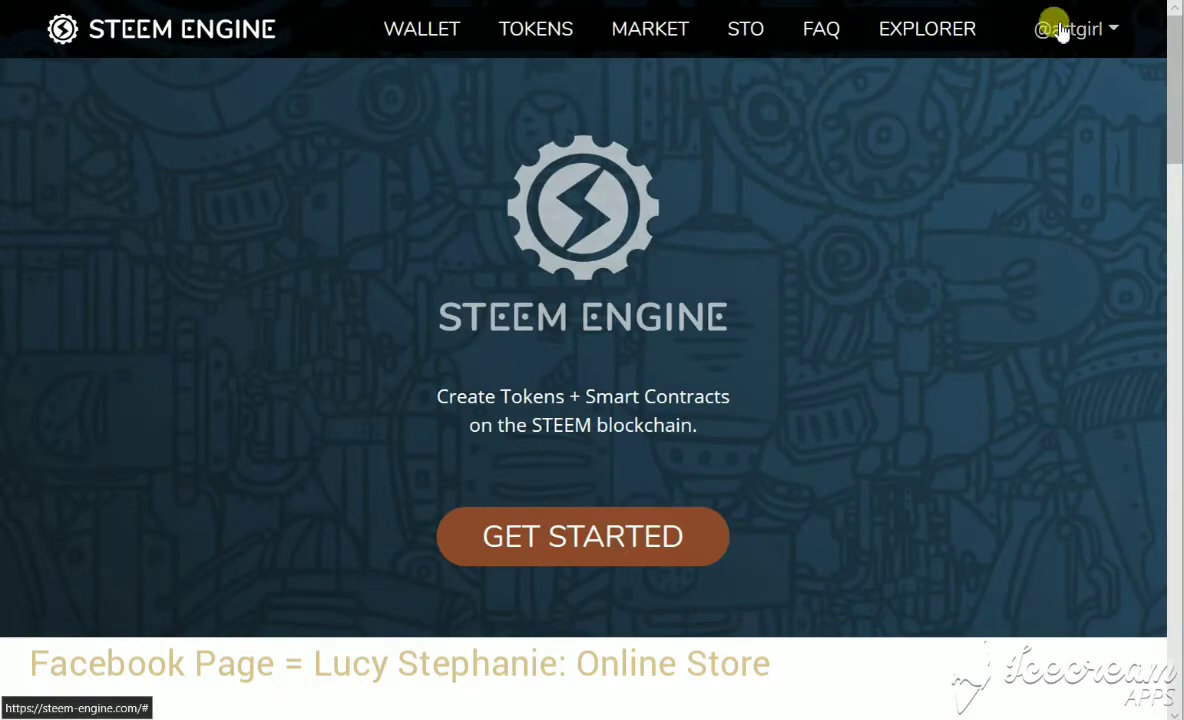
# Open the token wallet and go to the market for the TRDO token
pyautogui.click(406, 42)
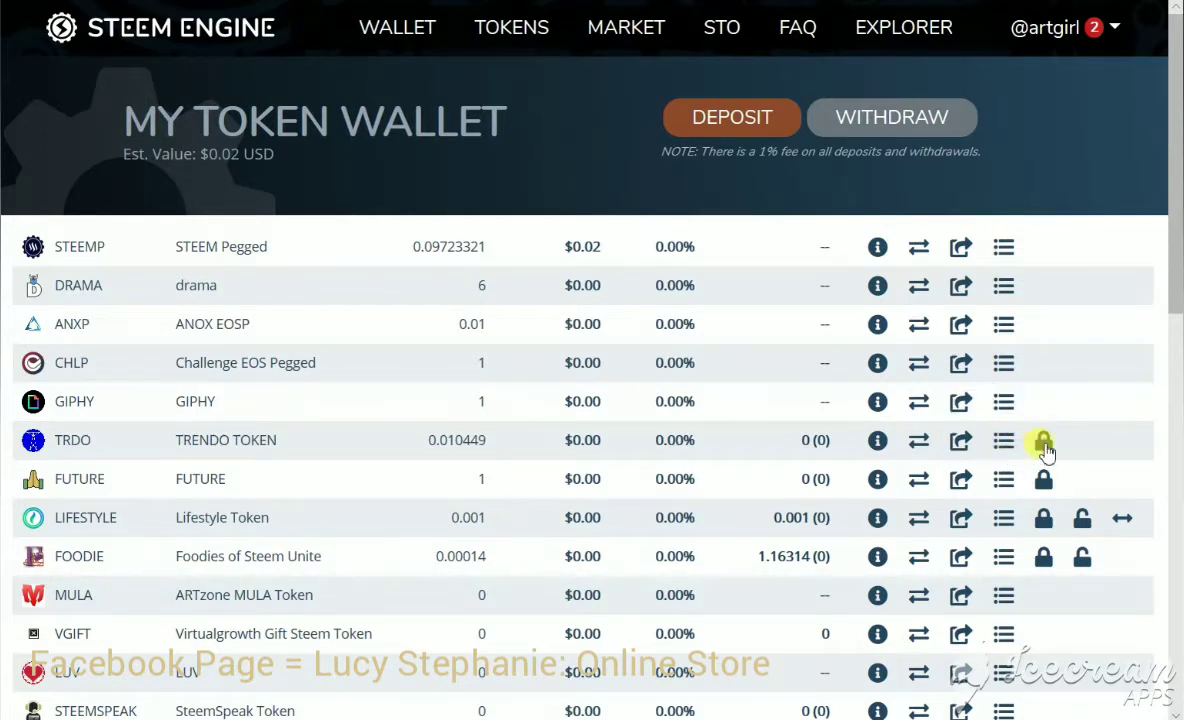
pyautogui.click(918, 440)
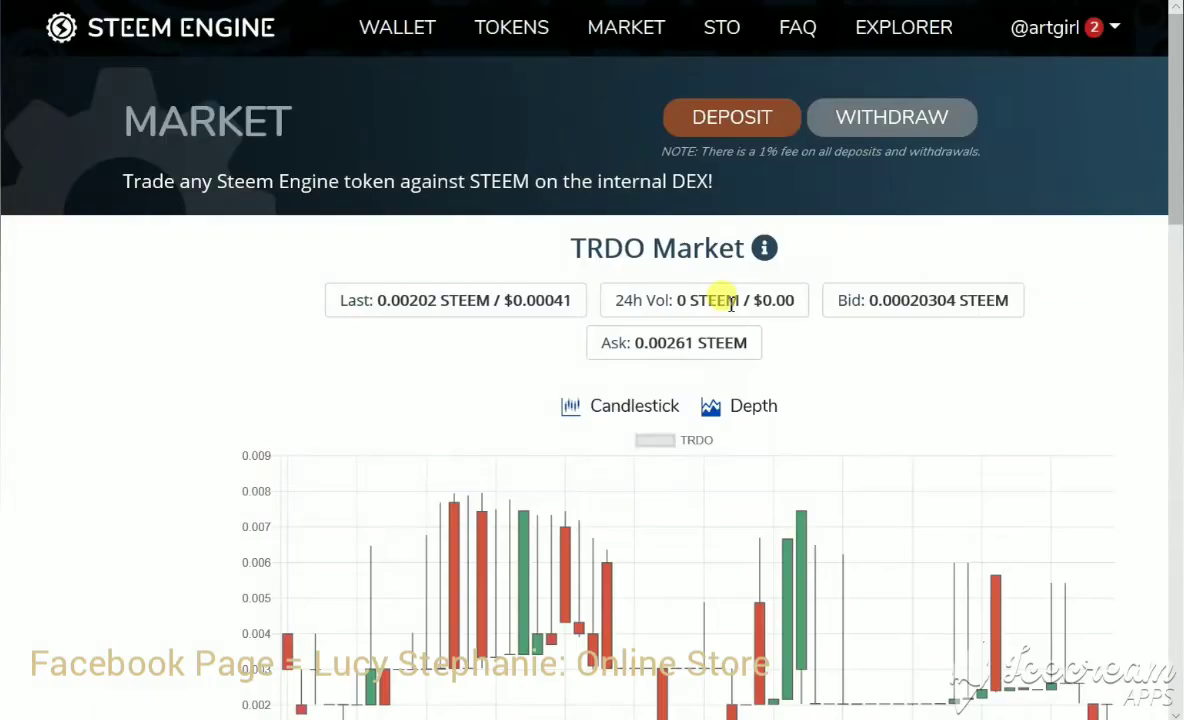
# Place a TRDO sell order with quantity 0.010449 and price 0.001 Steem/TRDO, and confirm the order details
pyautogui.moveTo(1171, 26); pyautogui.dragTo(1163, 220)
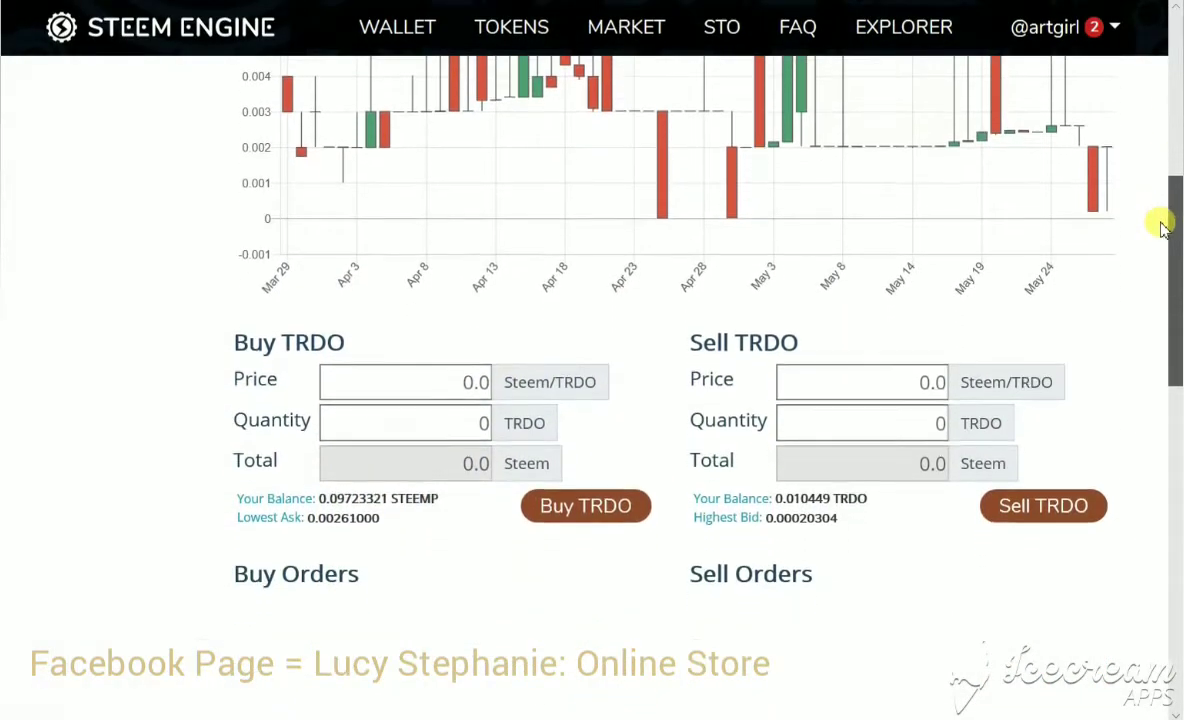
pyautogui.click(890, 256)
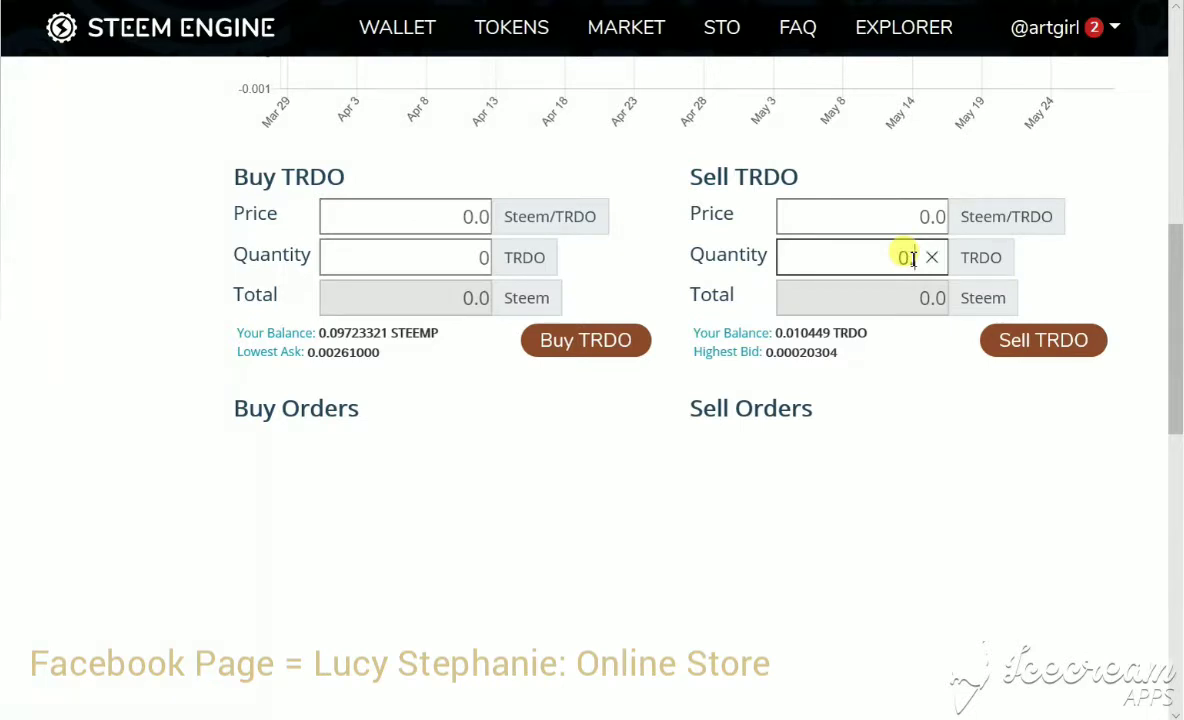
pyautogui.write('0.010449')
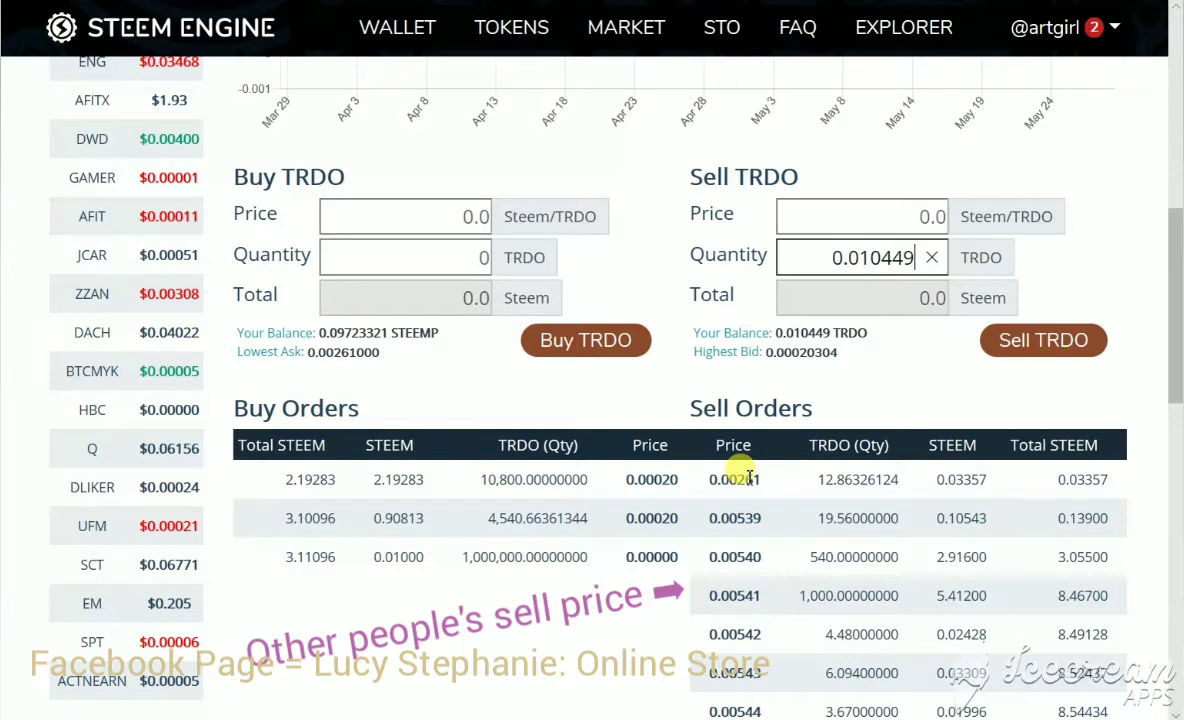
pyautogui.click(895, 211)
pyautogui.write('0')
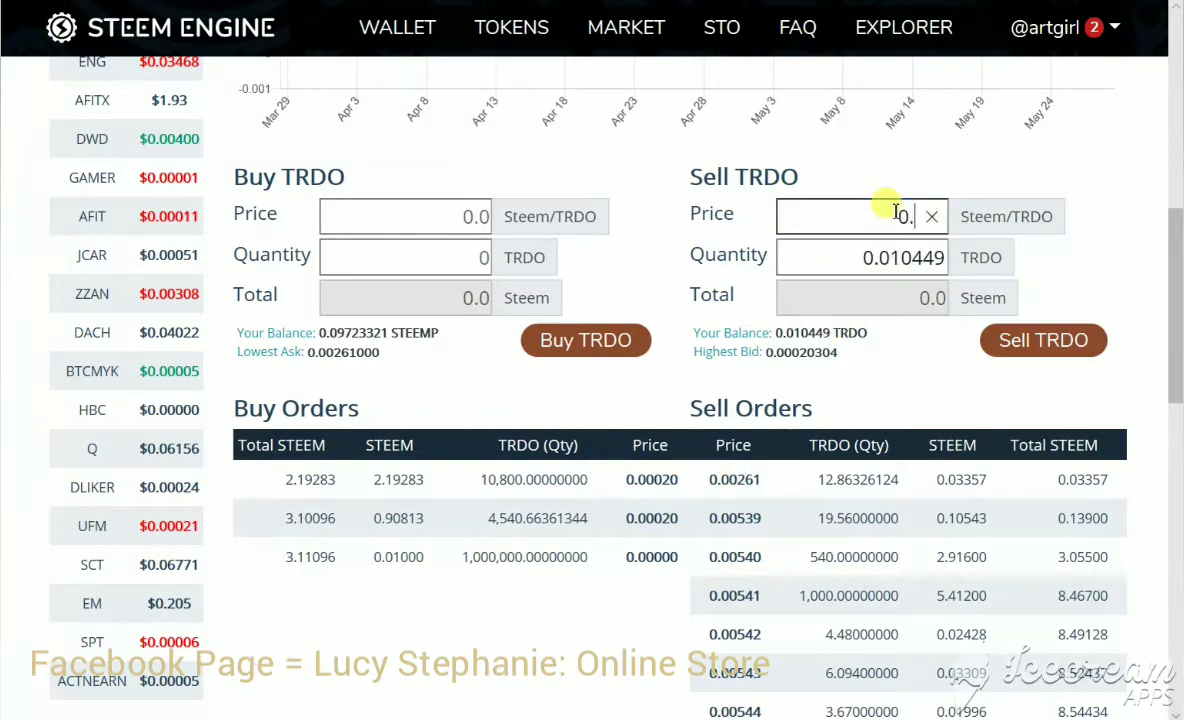
pyautogui.write('.001')
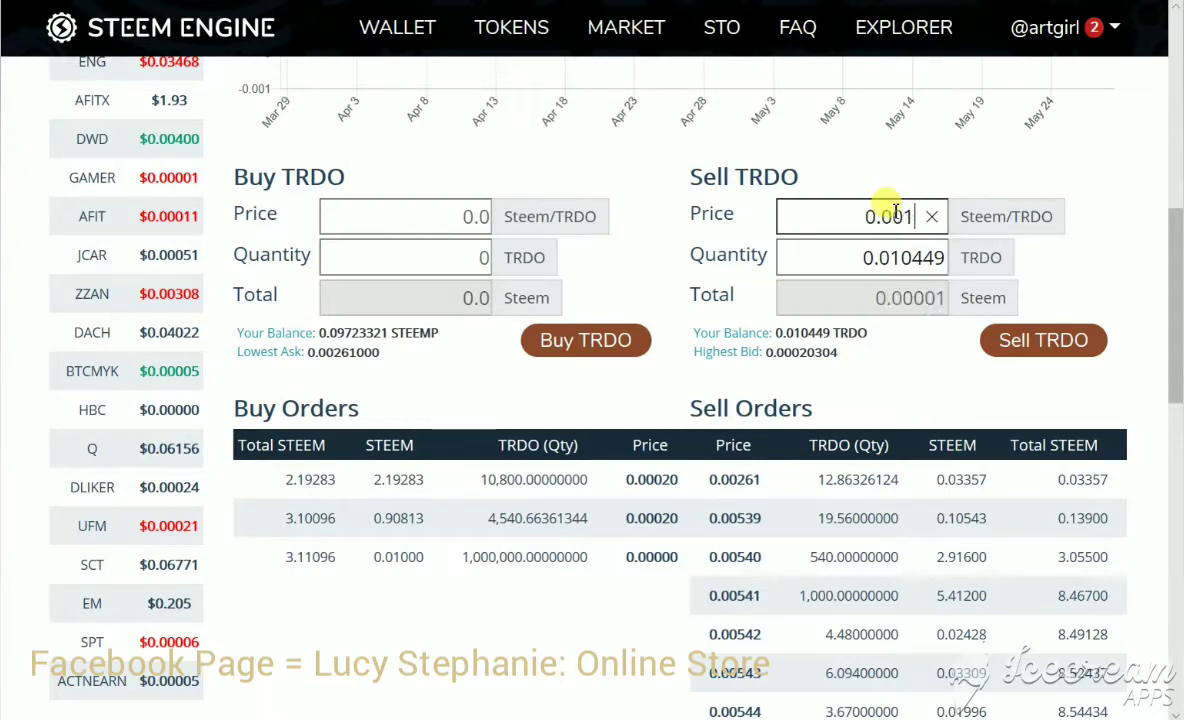
pyautogui.click(1045, 343)
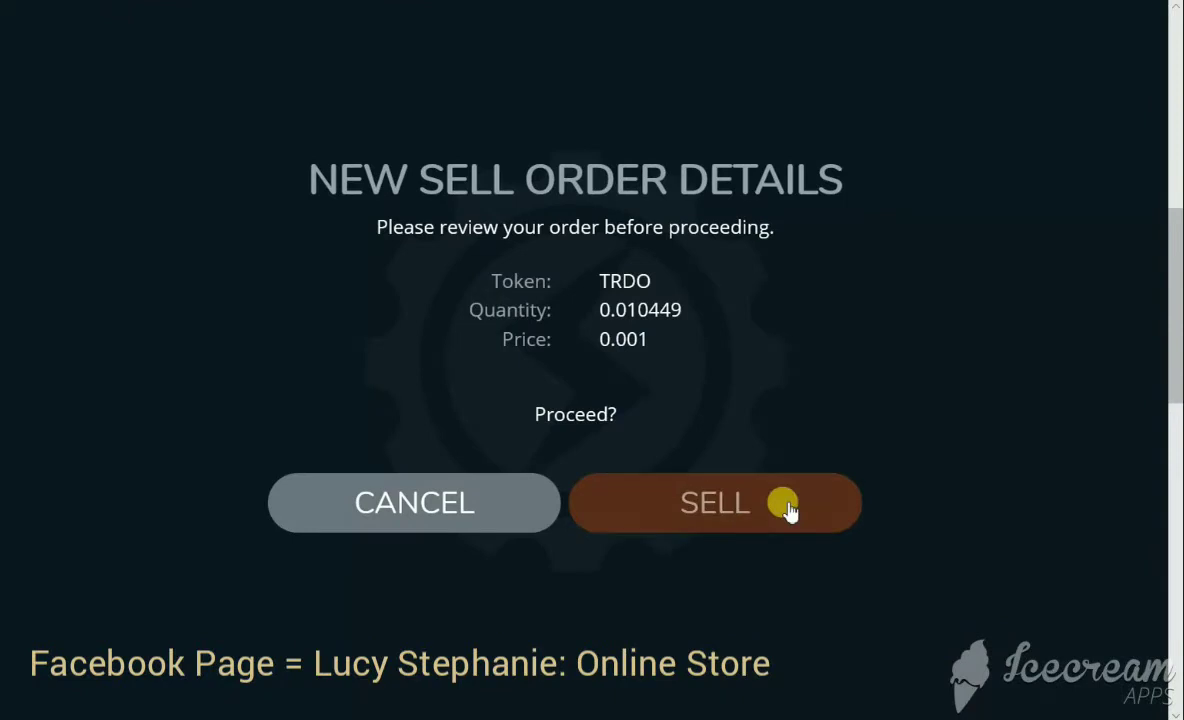
pyautogui.click(788, 509)
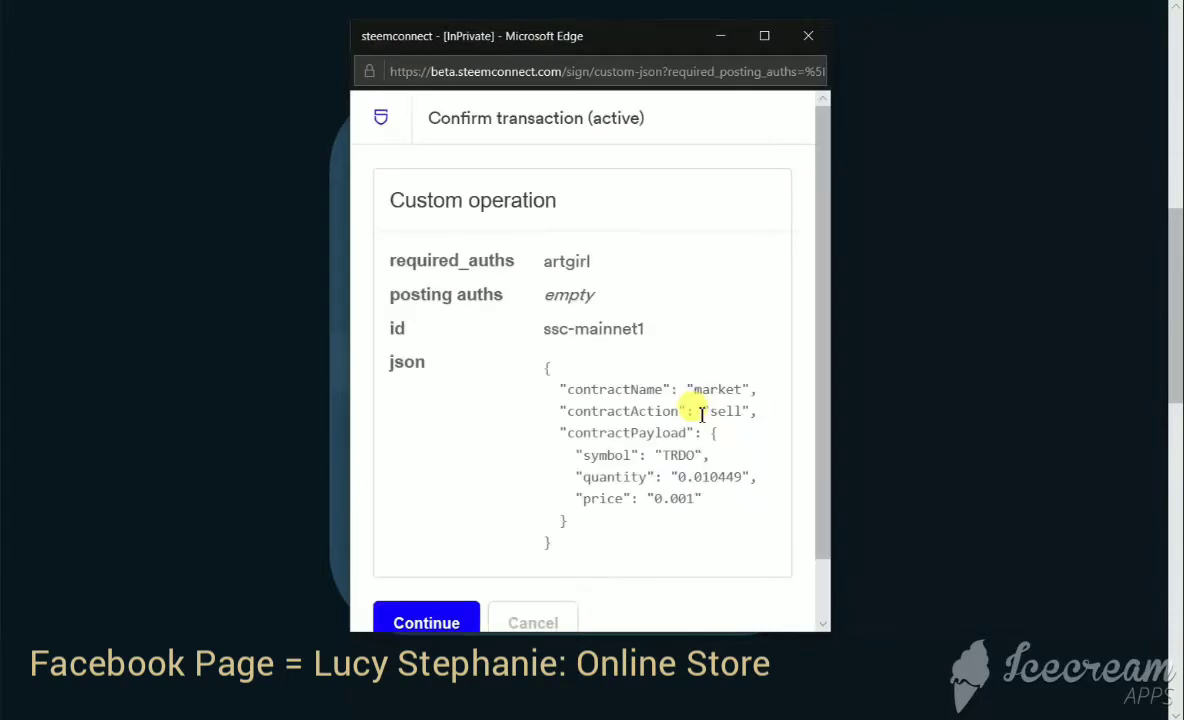
# Sign the TRDO sell transaction in steemconnect with the account username and private key, and dismiss the confirmation windows
pyautogui.click(426, 620)
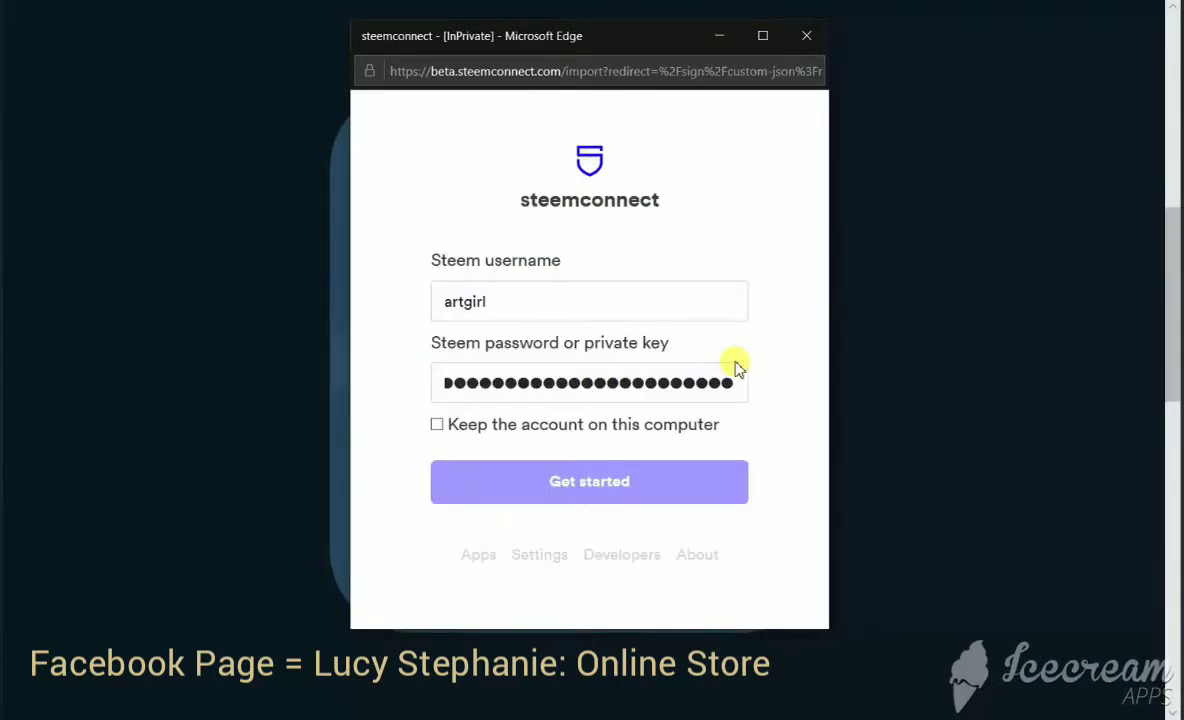
pyautogui.press('Return')
pyautogui.click(421, 618)
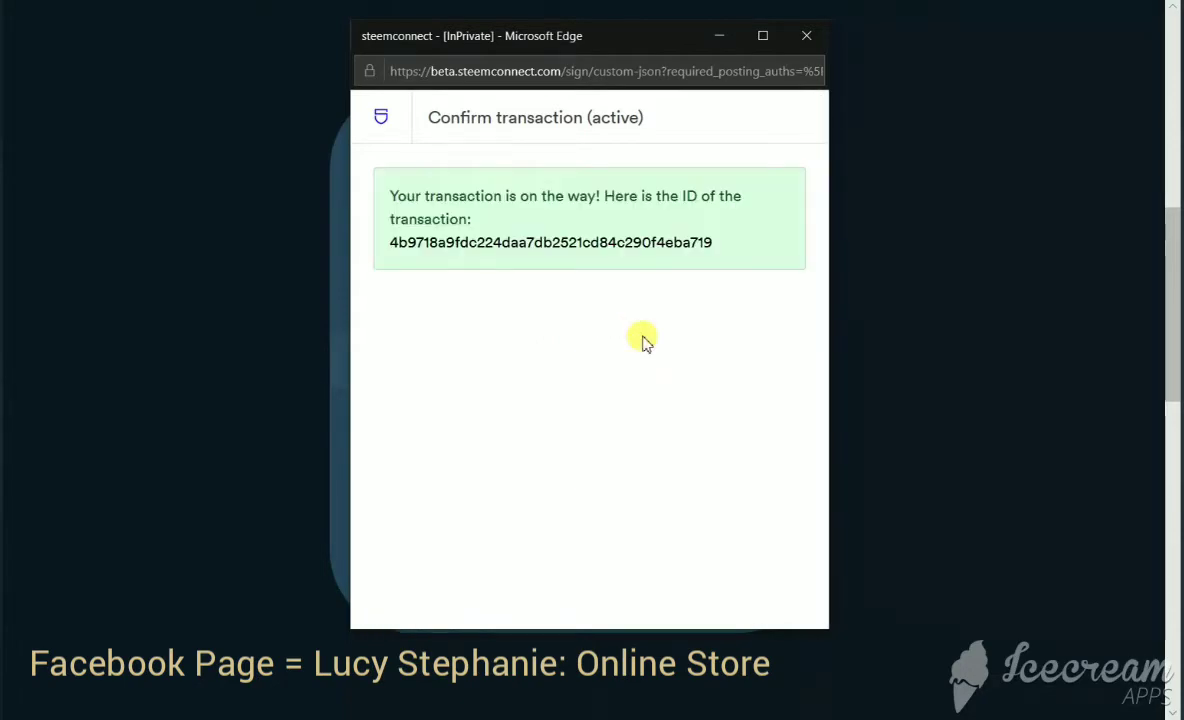
pyautogui.click(806, 35)
pyautogui.click(557, 548)
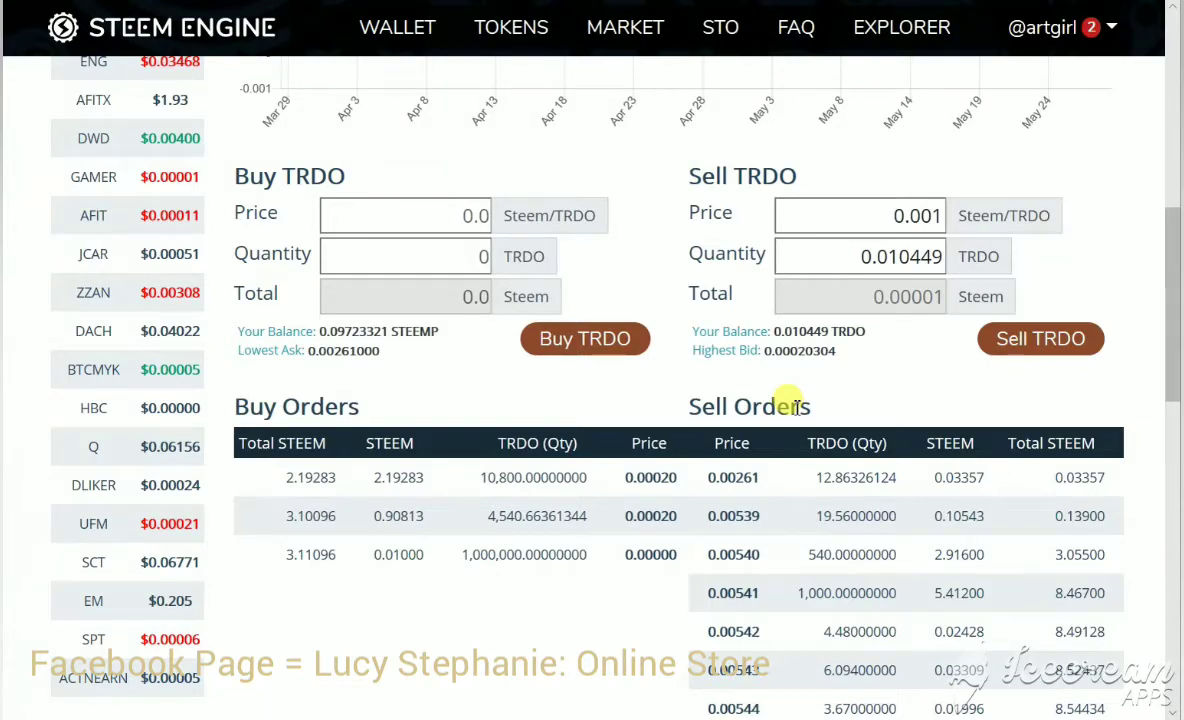
# Check the TRDO sell orders and the My Open Orders list for the newly placed sell order
pyautogui.scroll(-1, 792, 405)
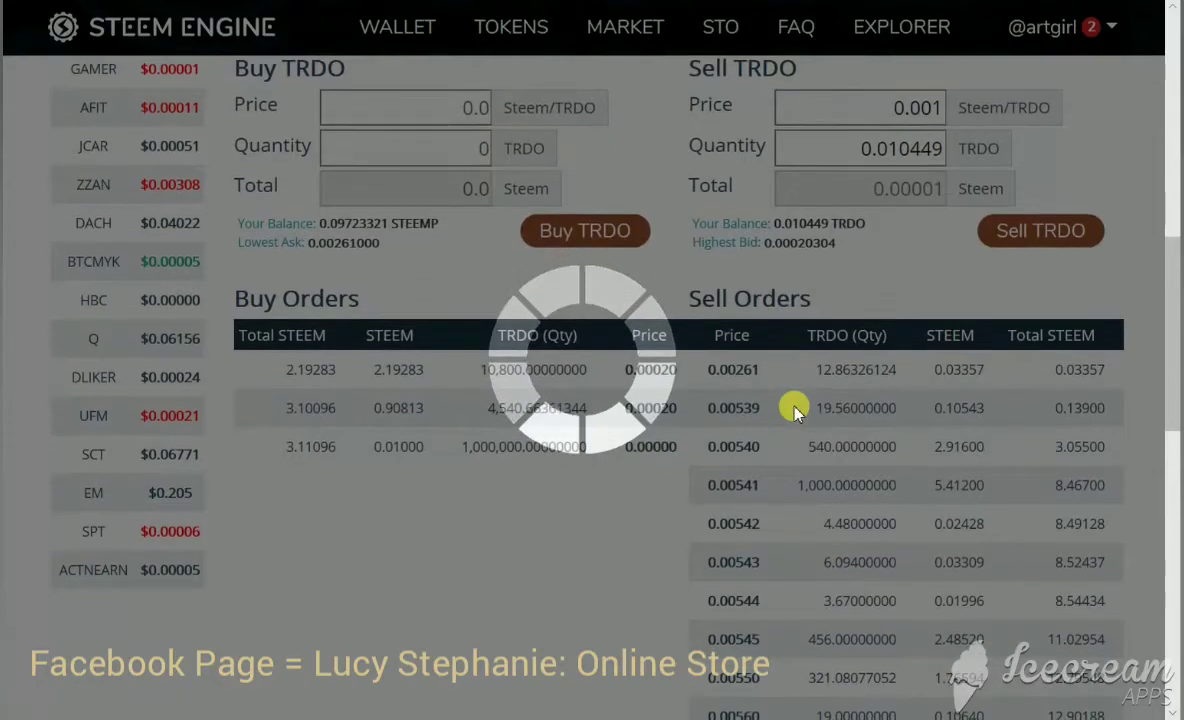
pyautogui.scroll(-3, 795, 410)
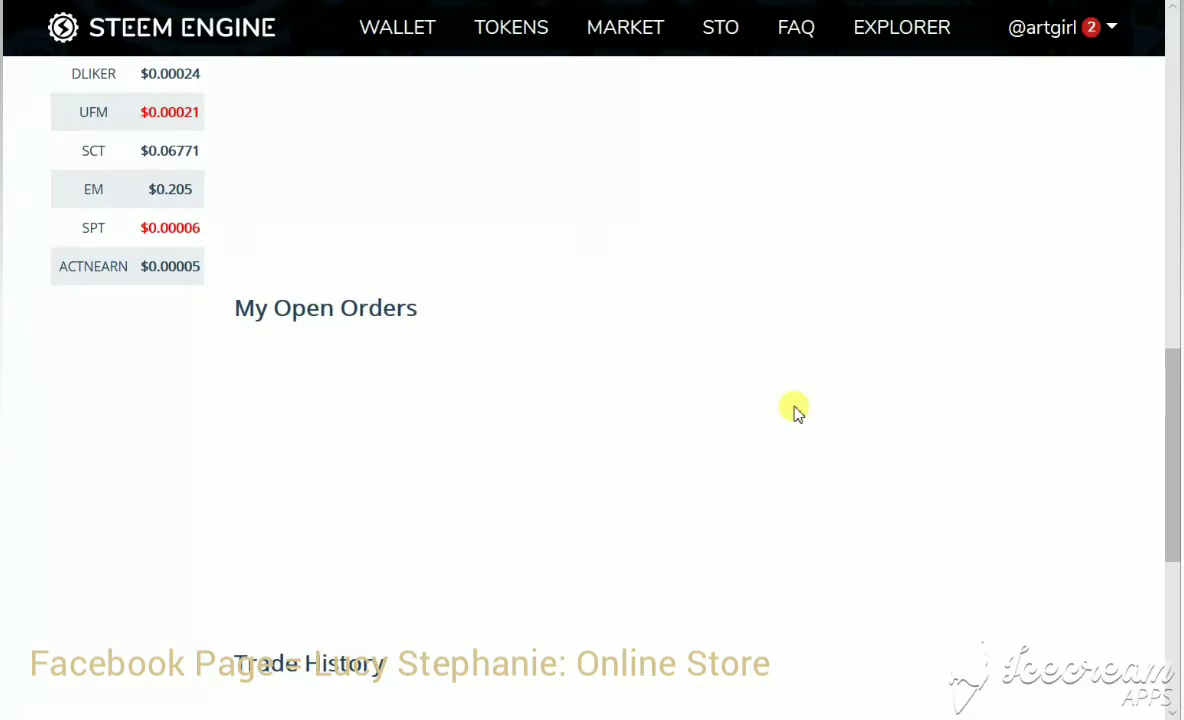
pyautogui.scroll(2, 797, 412)
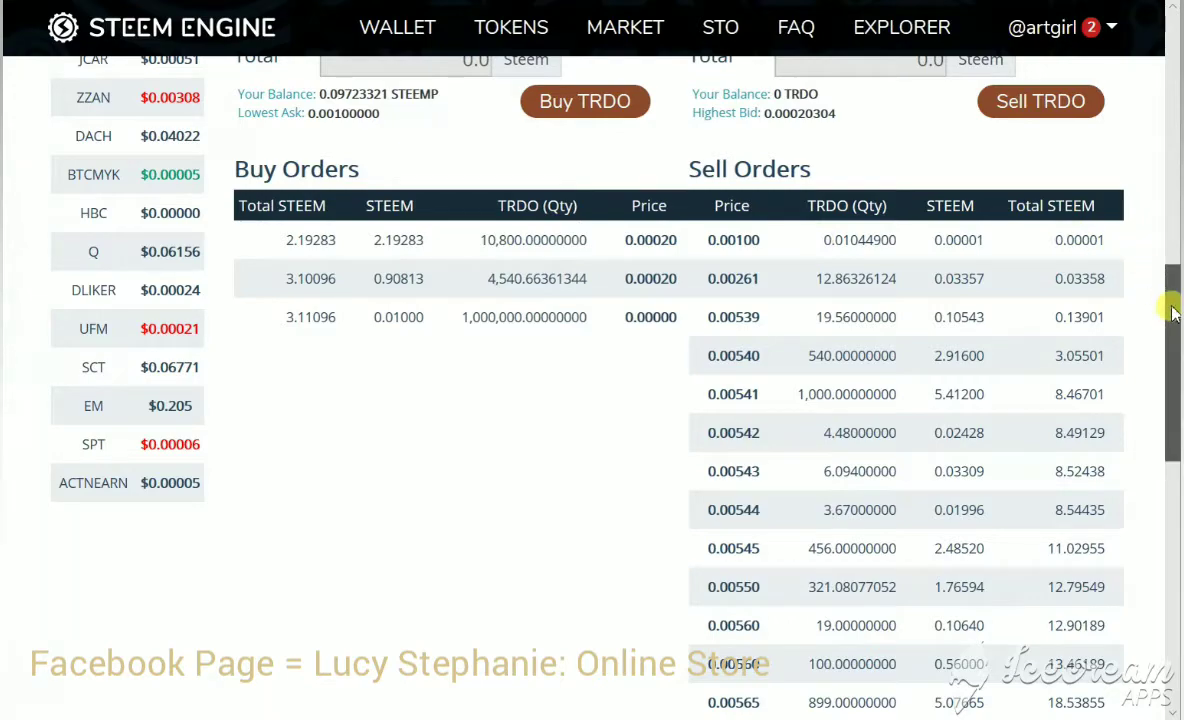
pyautogui.moveTo(1172, 312); pyautogui.dragTo(1166, 410)
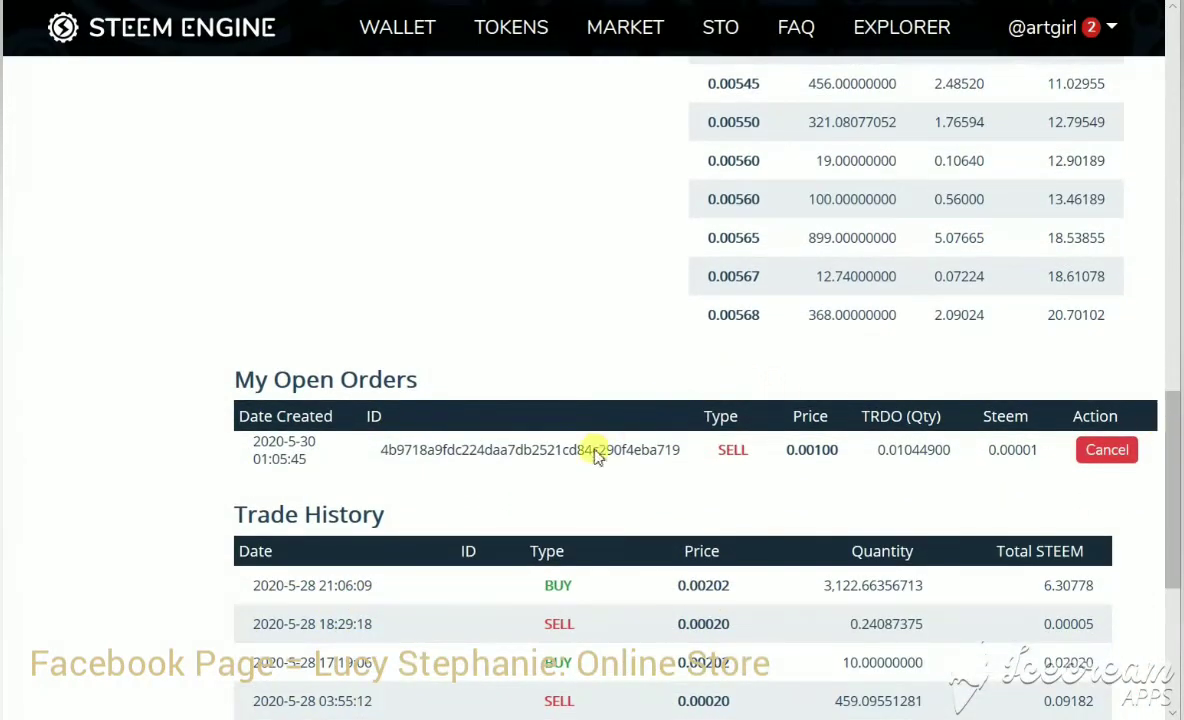
pyautogui.moveTo(1173, 450); pyautogui.dragTo(1172, 378)
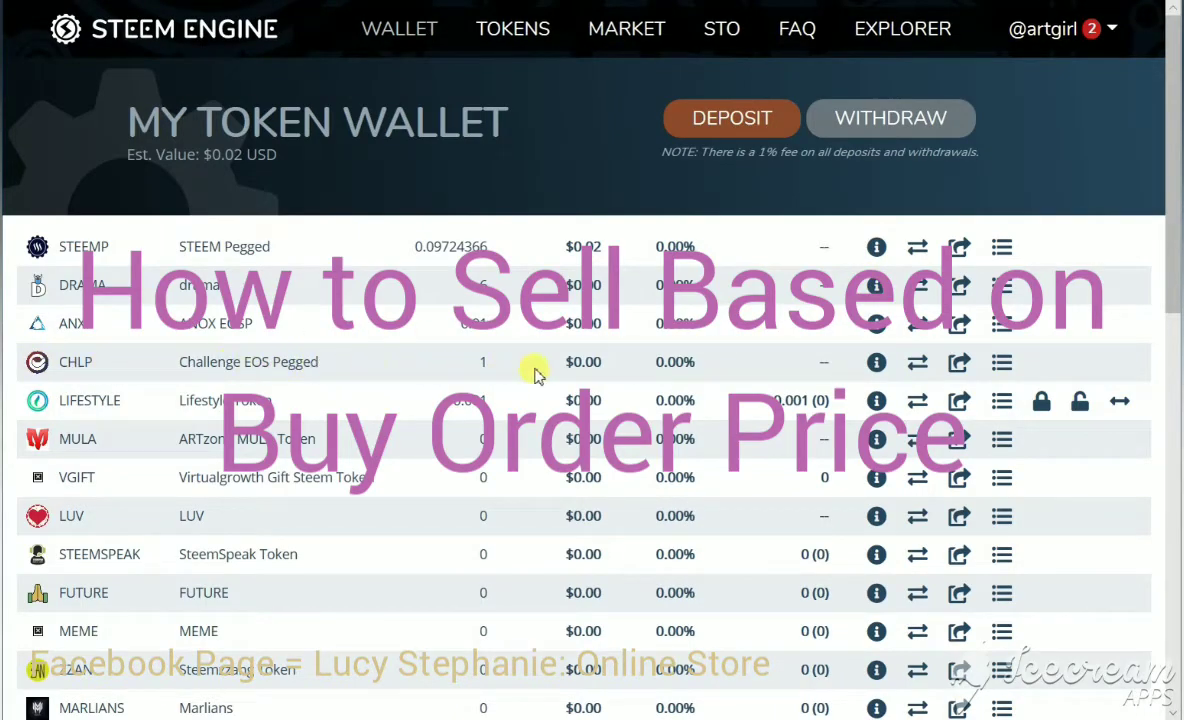
# Place a sell order in the CHLP market with quantity 1 and price 0.00008 Steem/CHLP, and confirm the order details
pyautogui.click(918, 363)
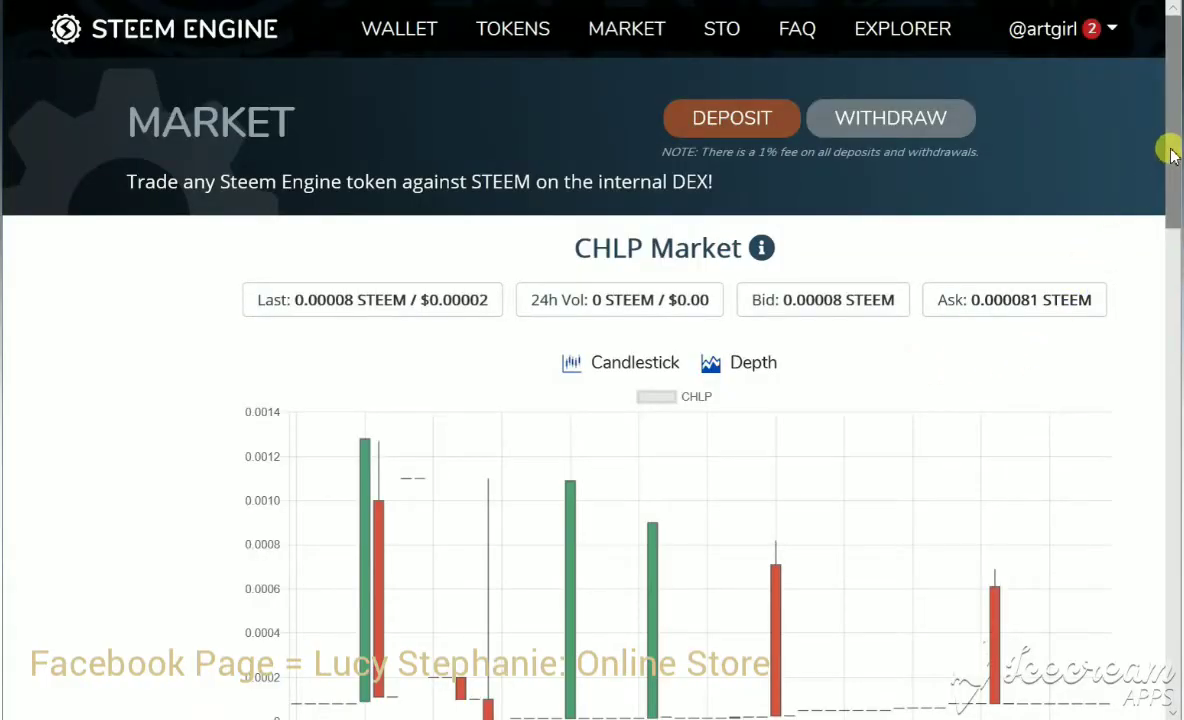
pyautogui.moveTo(1170, 168); pyautogui.dragTo(1158, 344)
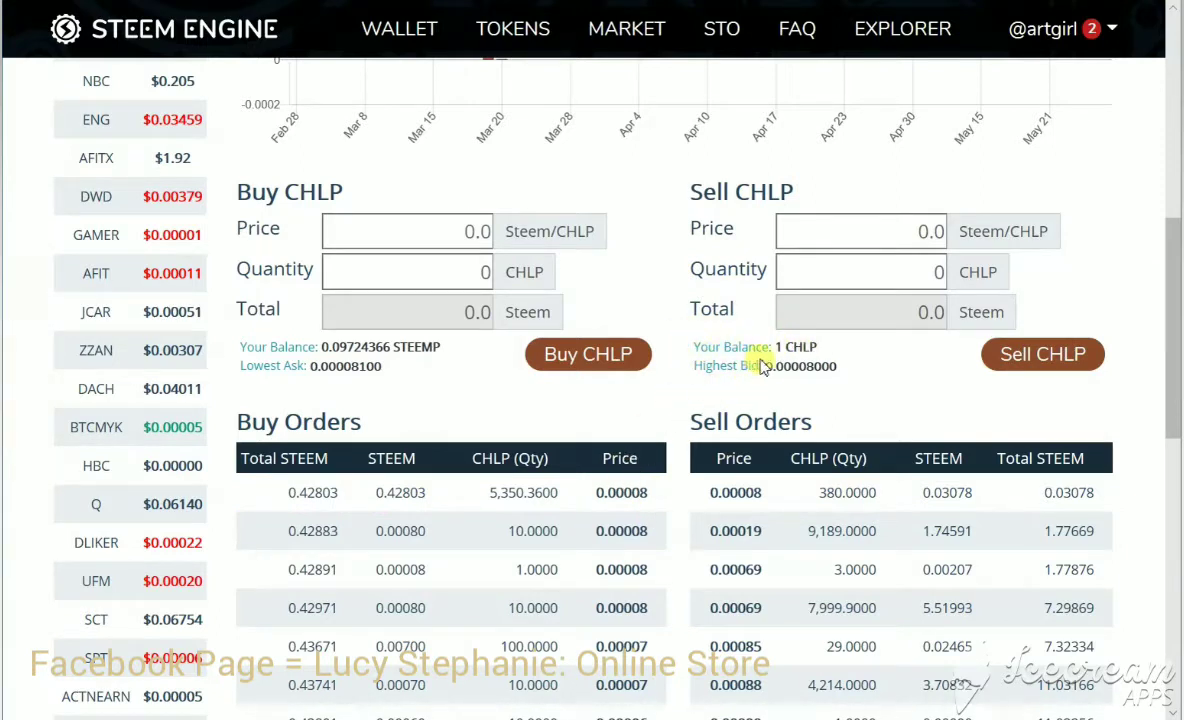
pyautogui.click(925, 272)
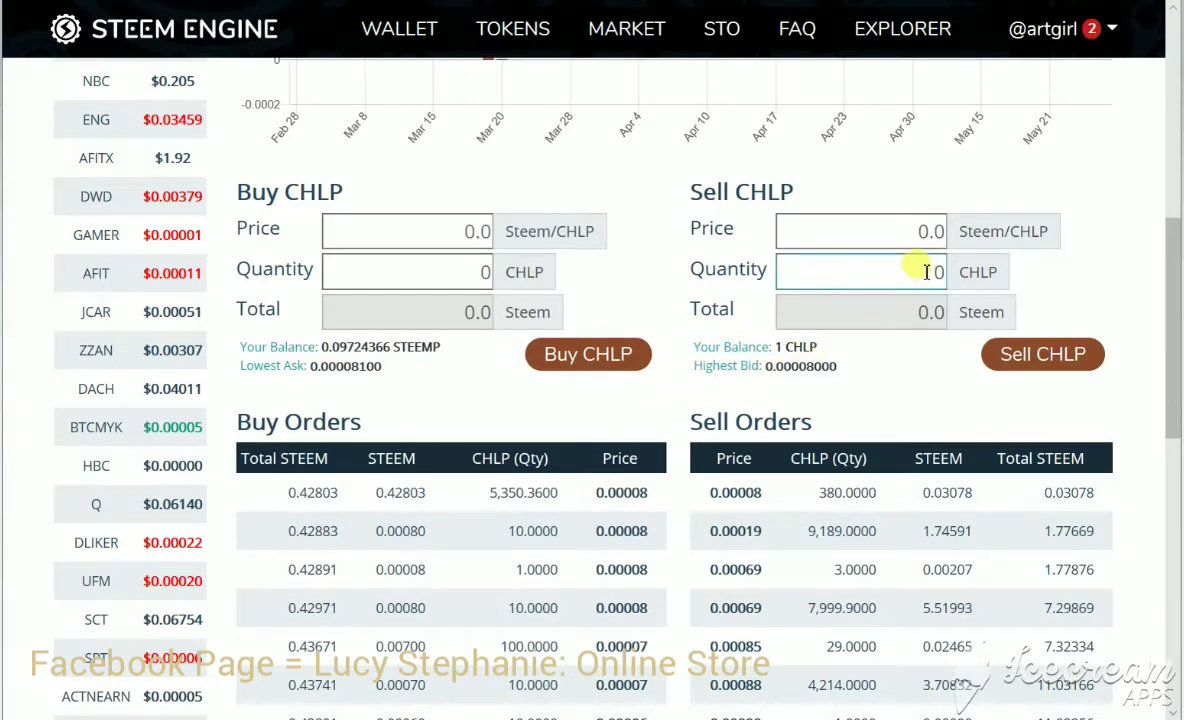
pyautogui.write('1')
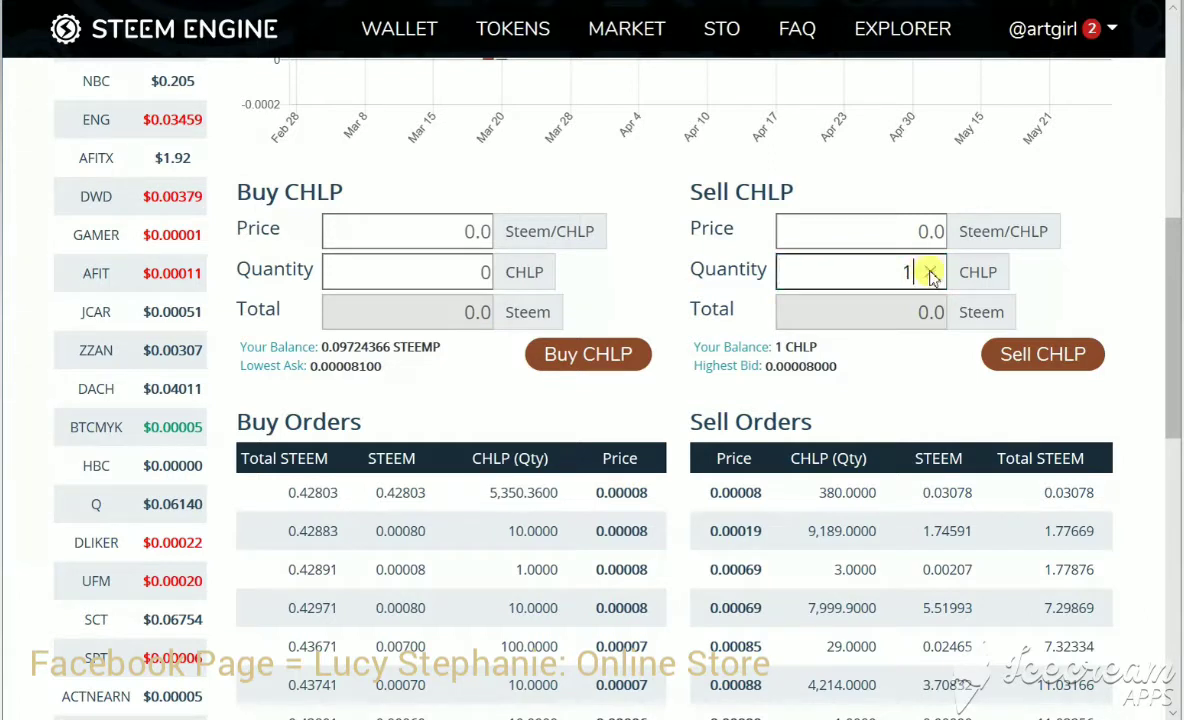
pyautogui.click(930, 234)
pyautogui.click(927, 233)
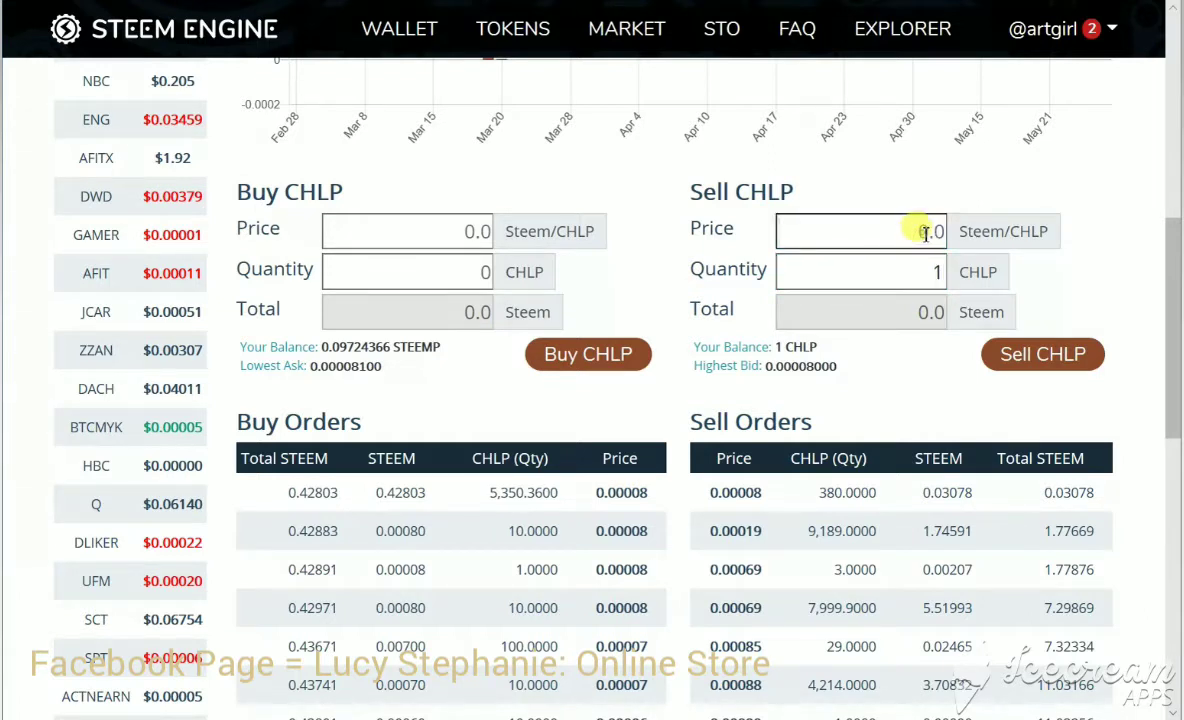
pyautogui.write('0.00')
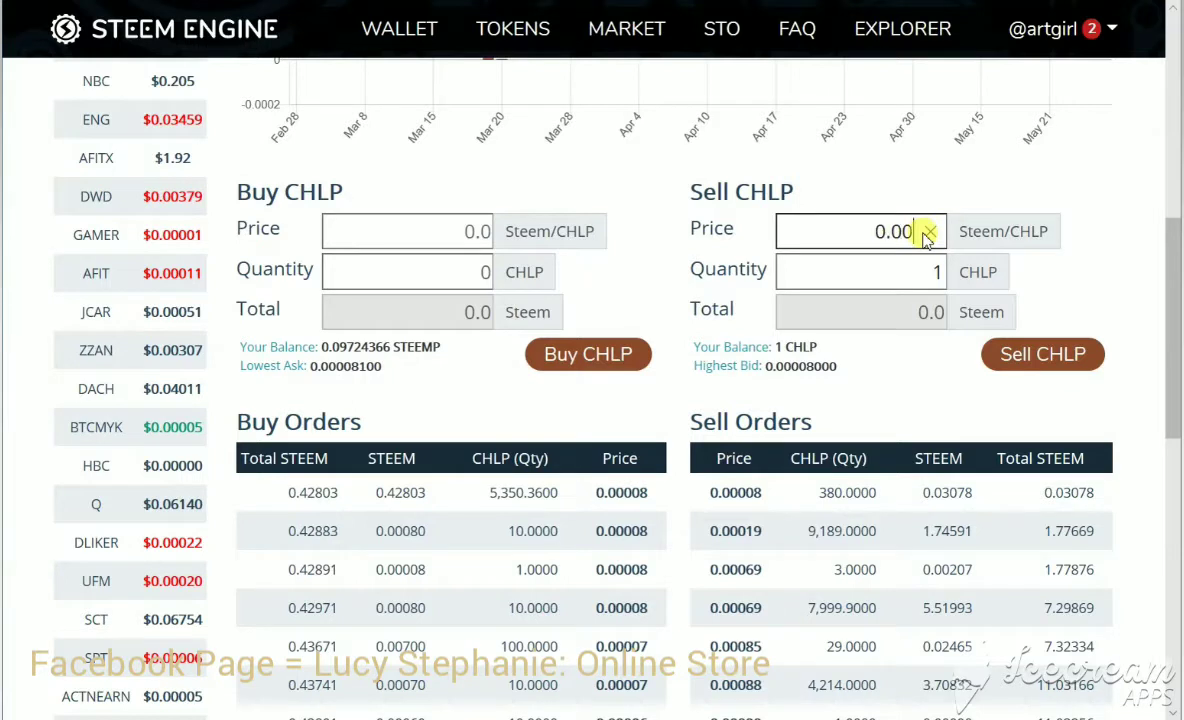
pyautogui.write('008')
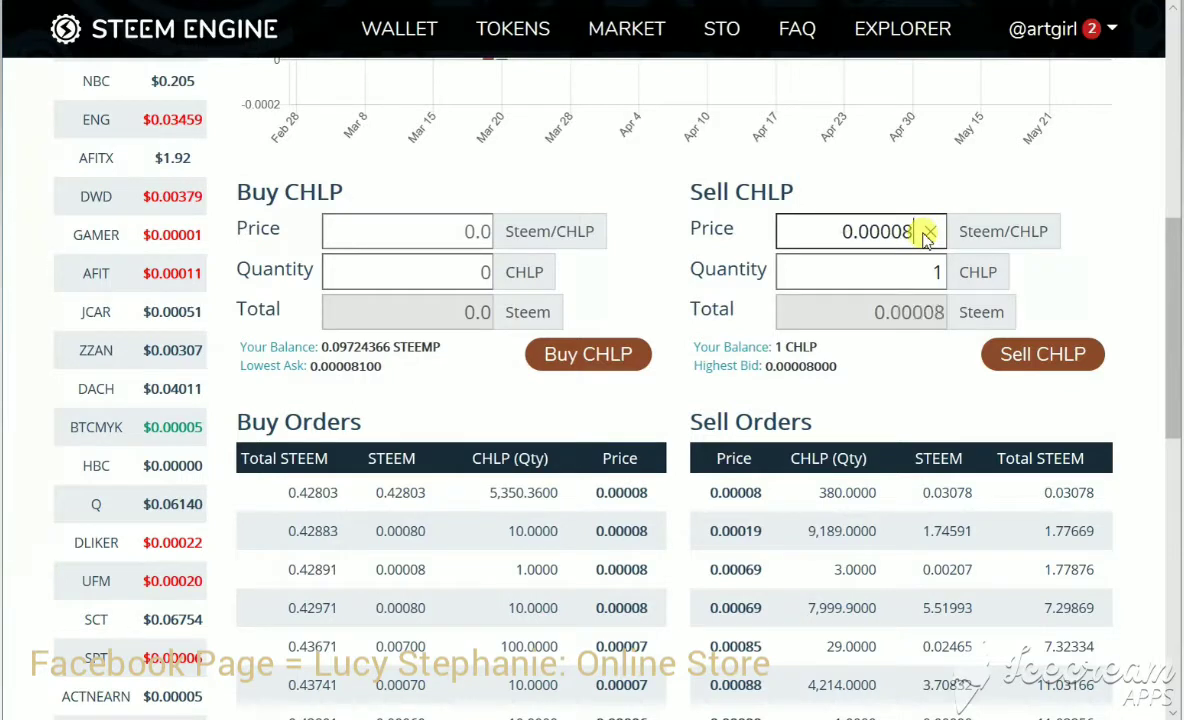
pyautogui.click(1018, 358)
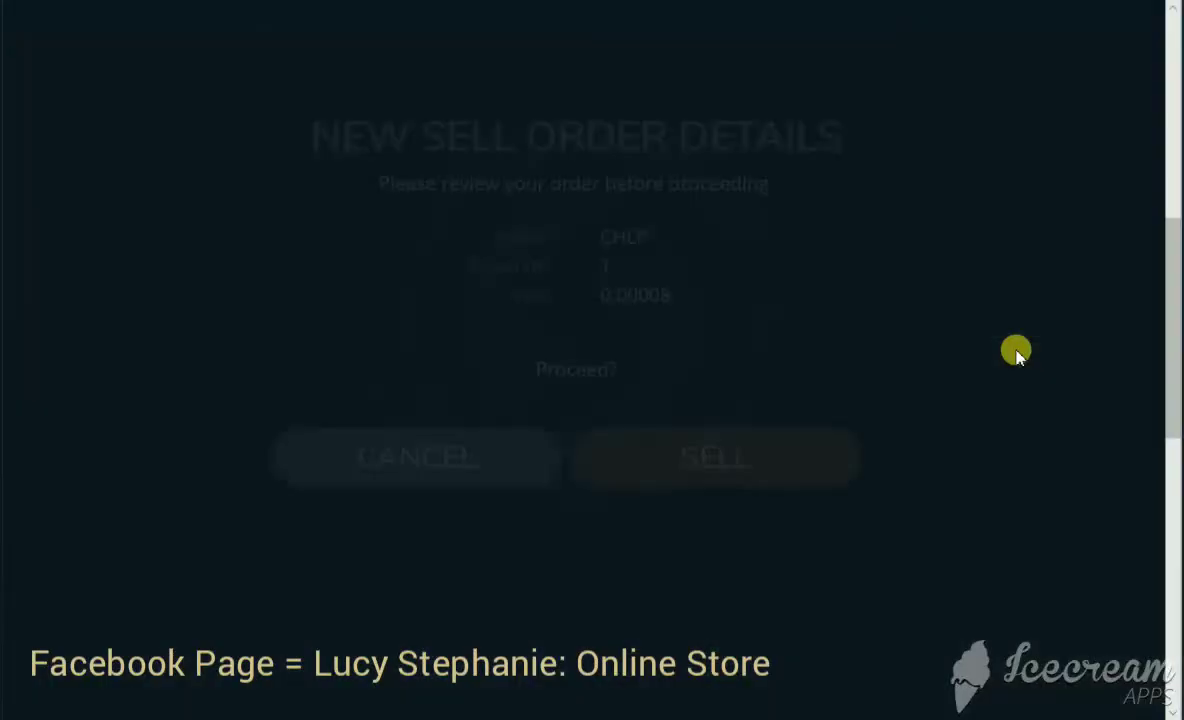
pyautogui.click(638, 515)
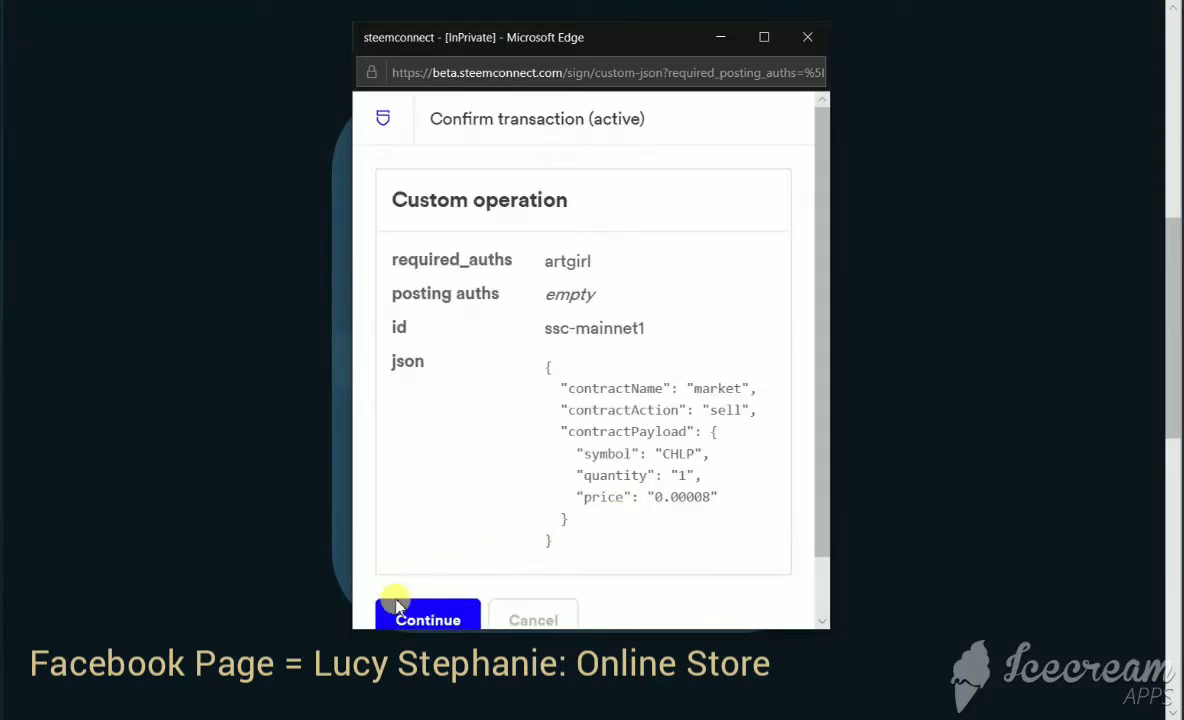
# Sign in to steemconnect with the account username and private key, and approve the CHLP sell transaction
pyautogui.click(396, 612)
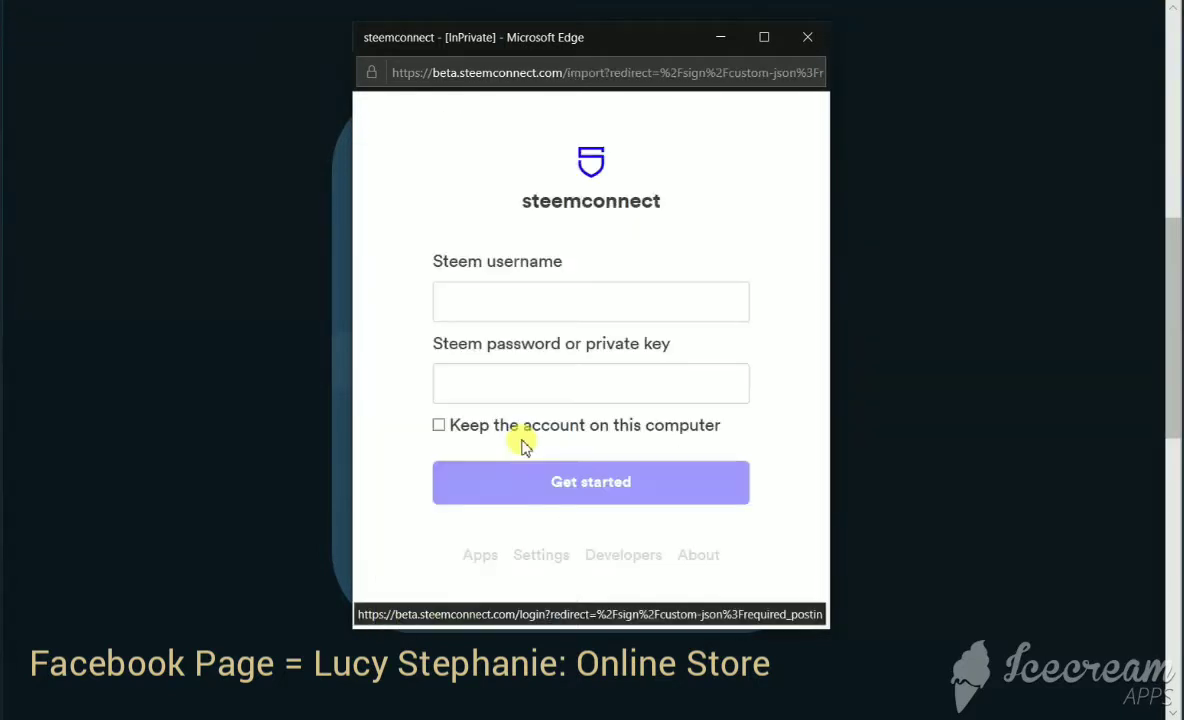
pyautogui.click(519, 386)
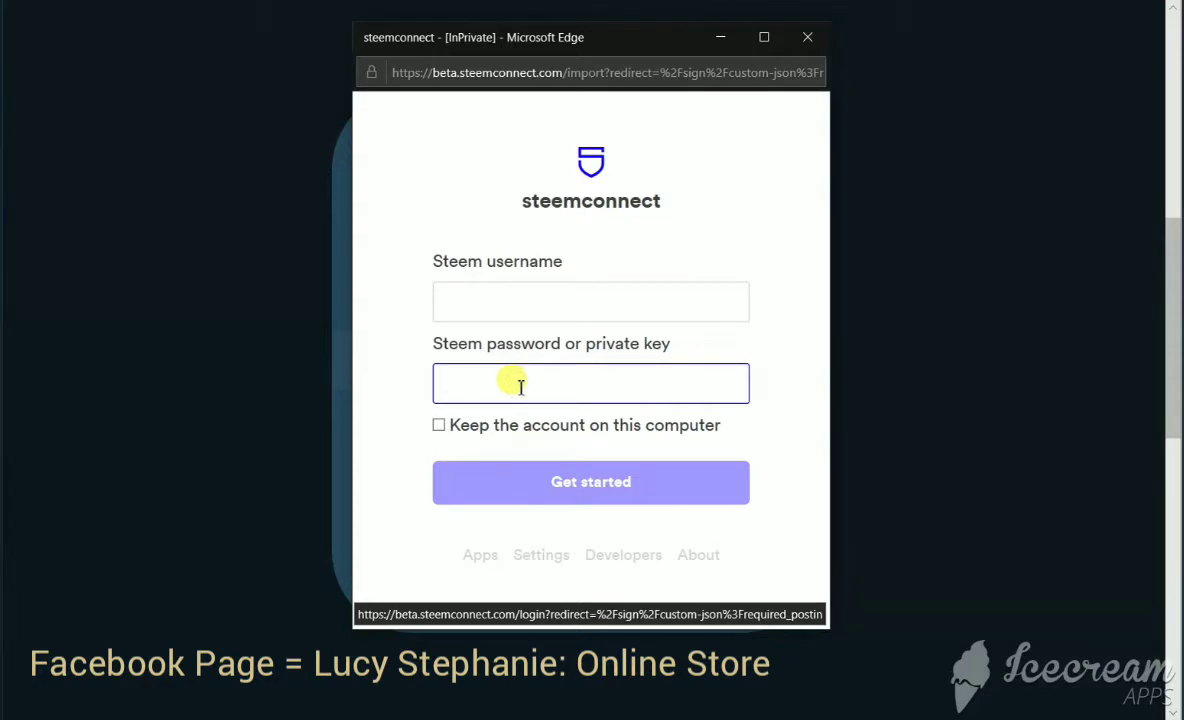
pyautogui.hotkey('ctrl', 'v')
pyautogui.click(503, 299)
pyautogui.write('ar')
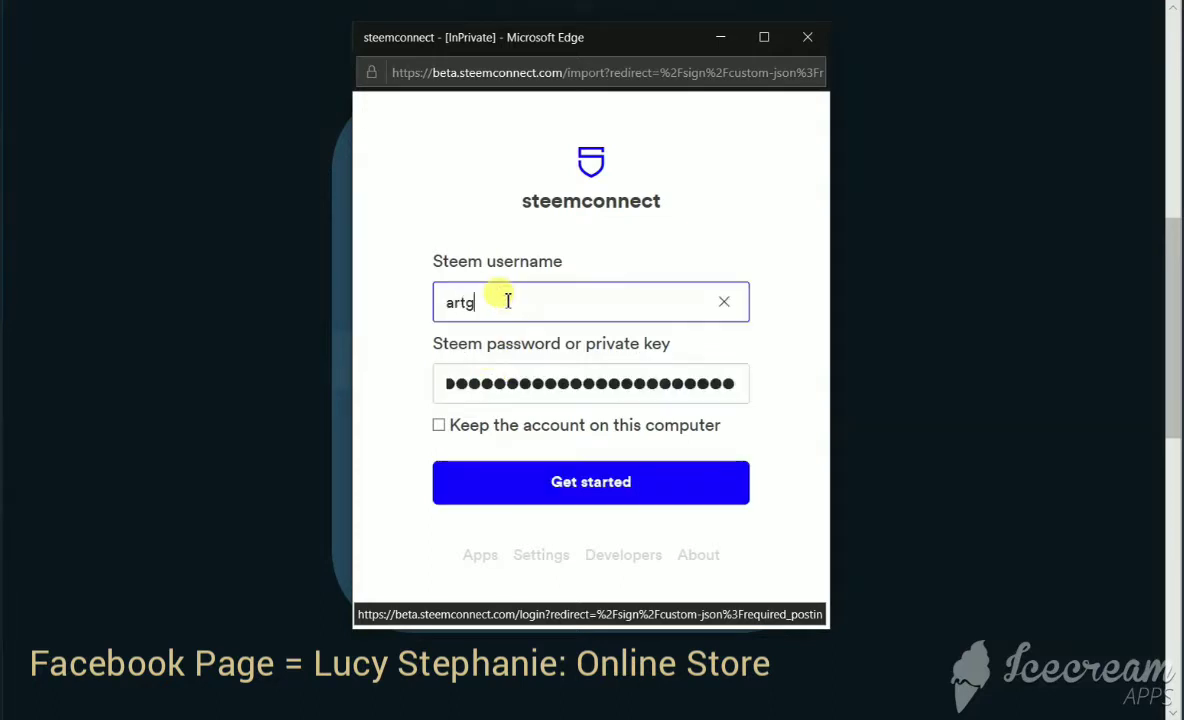
pyautogui.click(545, 483)
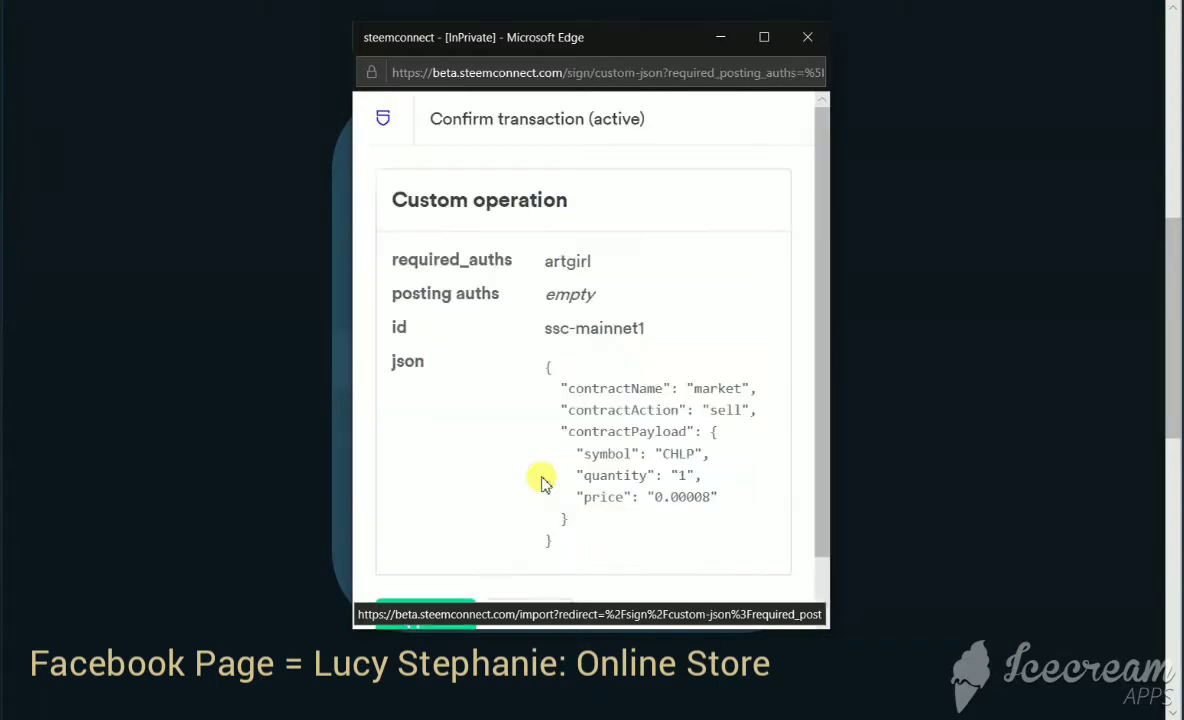
pyautogui.scroll(-1, 829, 340)
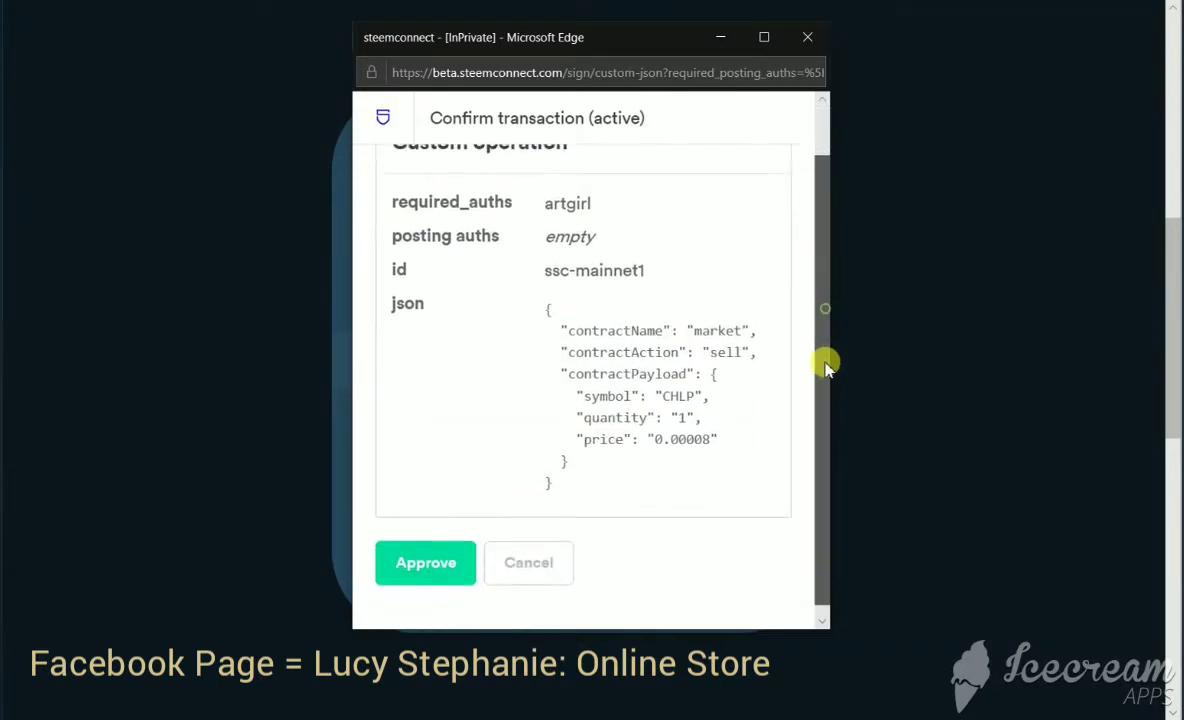
pyautogui.click(425, 575)
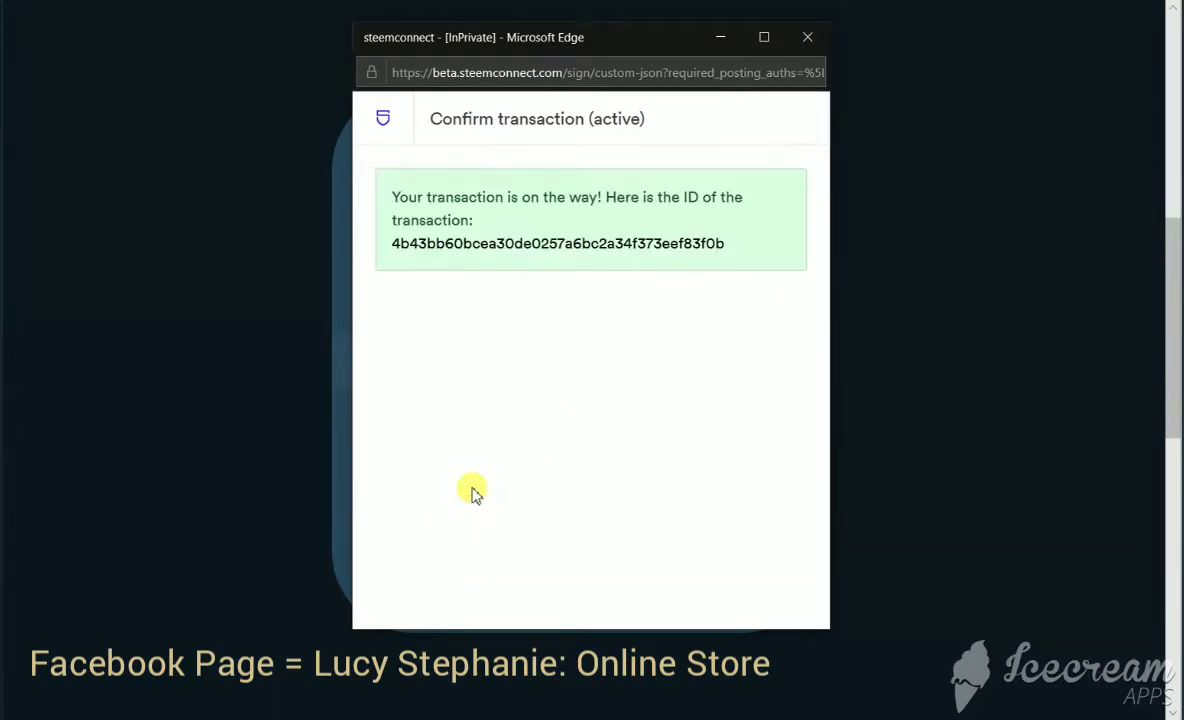
# Close the CHLP signing windows, marking the transaction as sent, and check the CHLP market's orders and Trade History
pyautogui.click(808, 38)
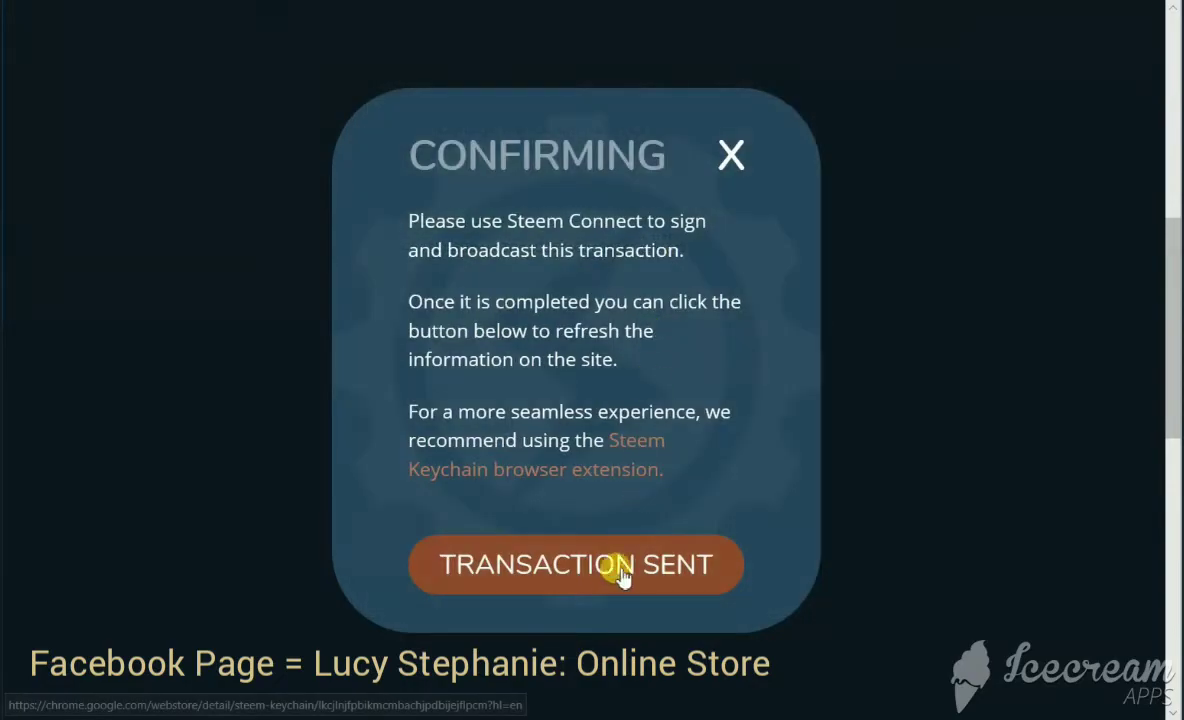
pyautogui.click(603, 563)
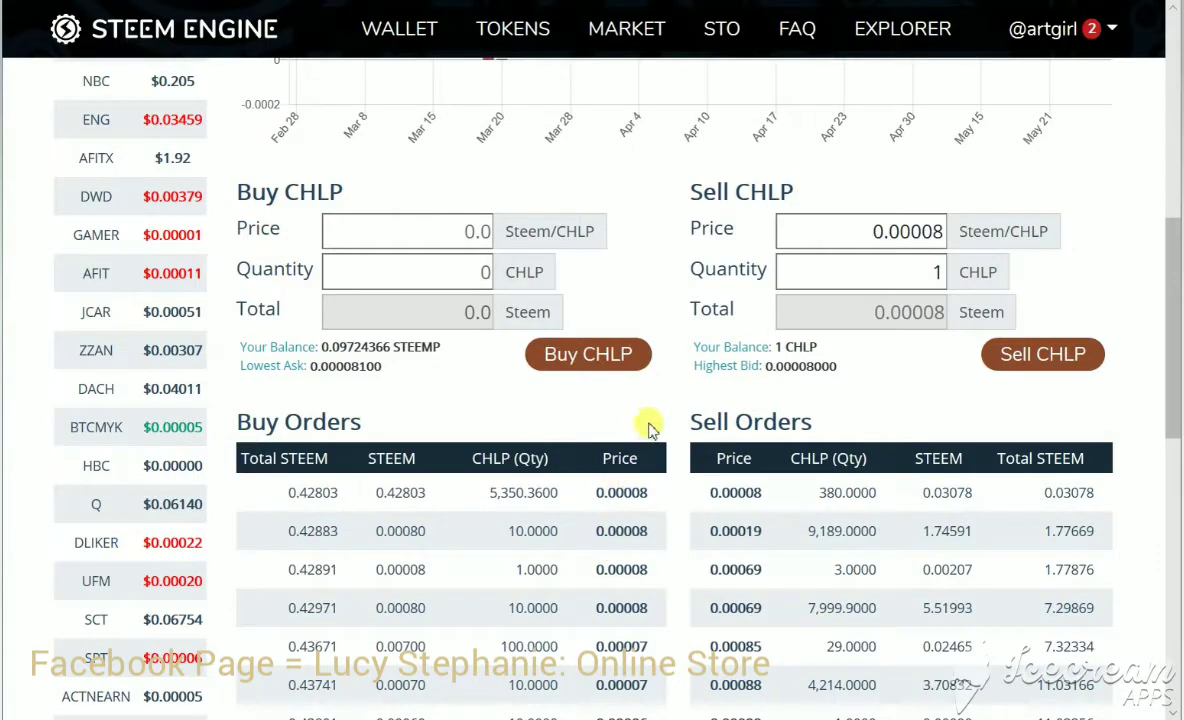
pyautogui.moveTo(1174, 240); pyautogui.dragTo(1156, 452)
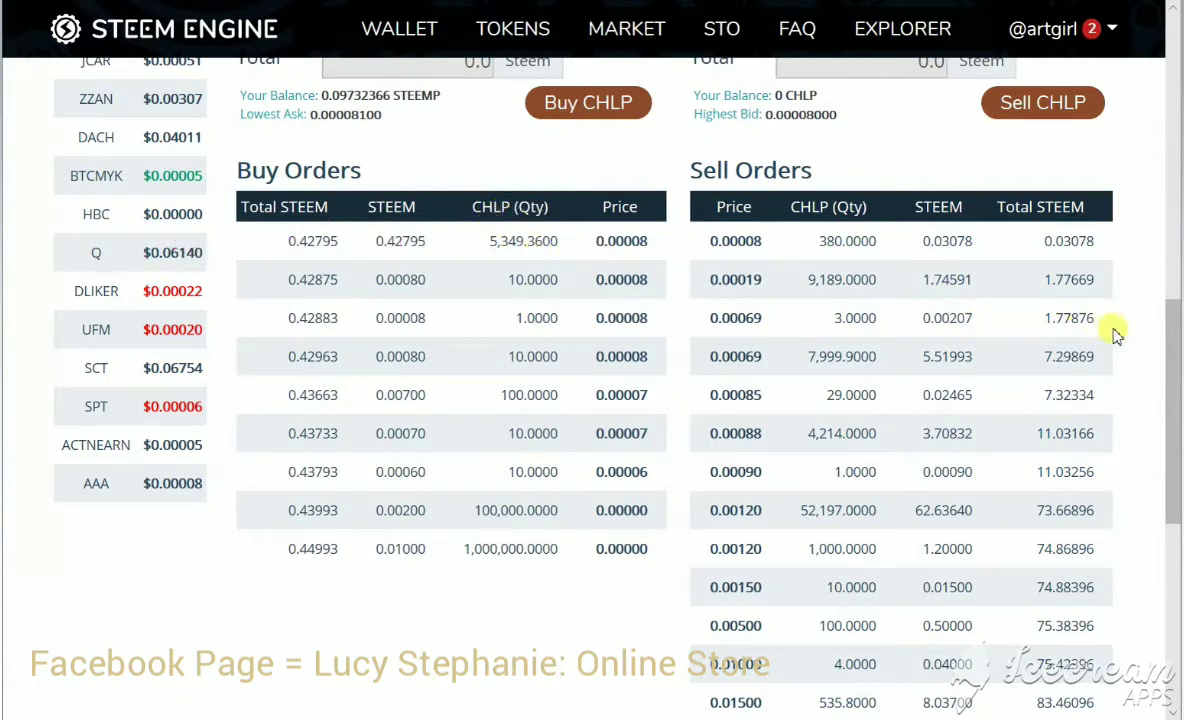
pyautogui.scroll(-3, 1171, 391)
pyautogui.moveTo(1171, 425); pyautogui.dragTo(1173, 476)
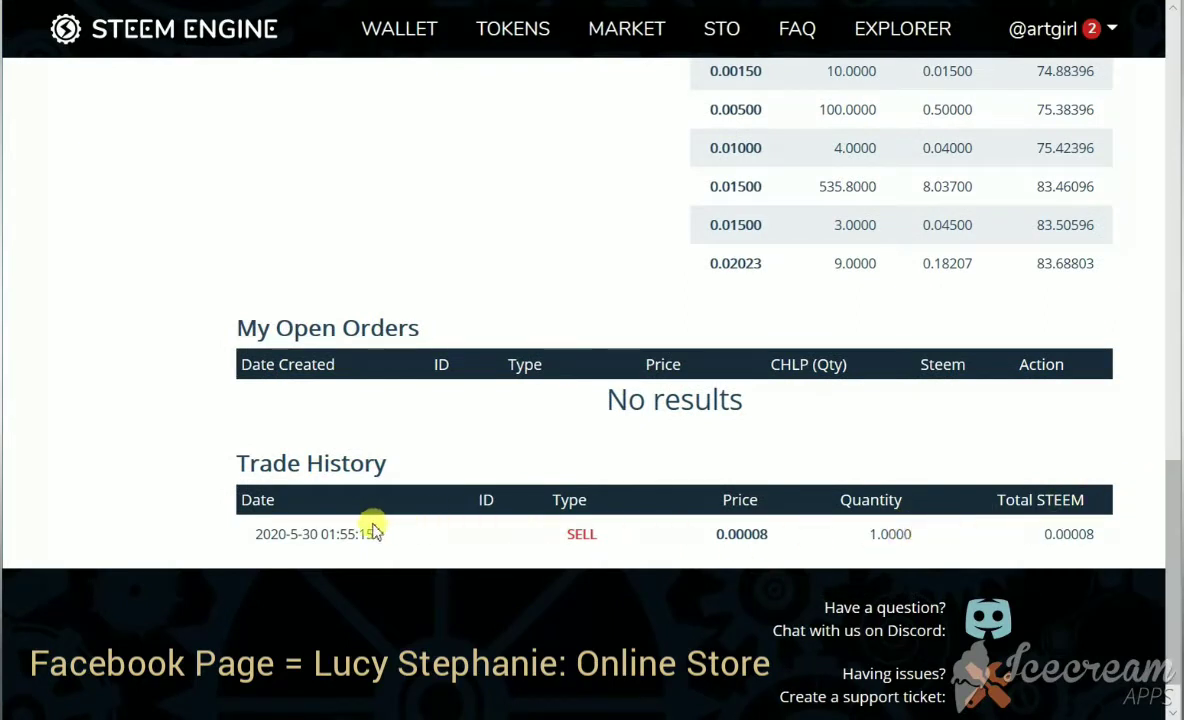
pyautogui.moveTo(1171, 476); pyautogui.dragTo(1163, 250)
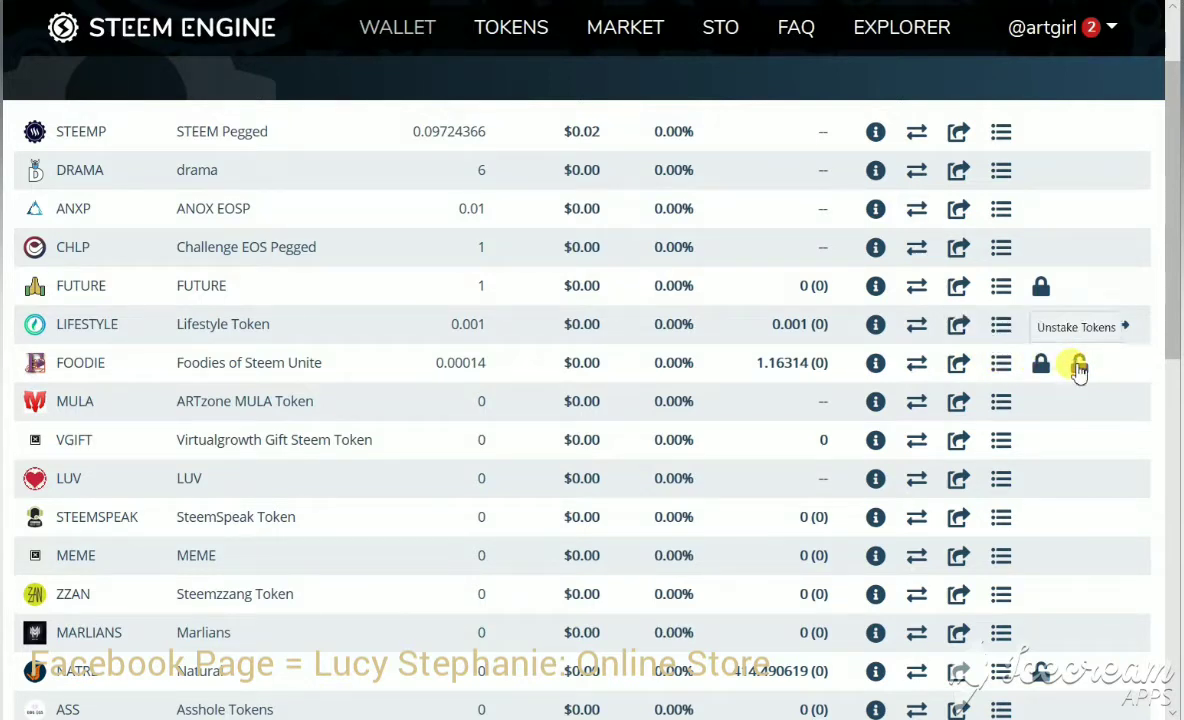
# Open the FOODIE market from the token wallet and request cancellation of the open FOODIE sell order, confirming the cancellation
pyautogui.click(917, 364)
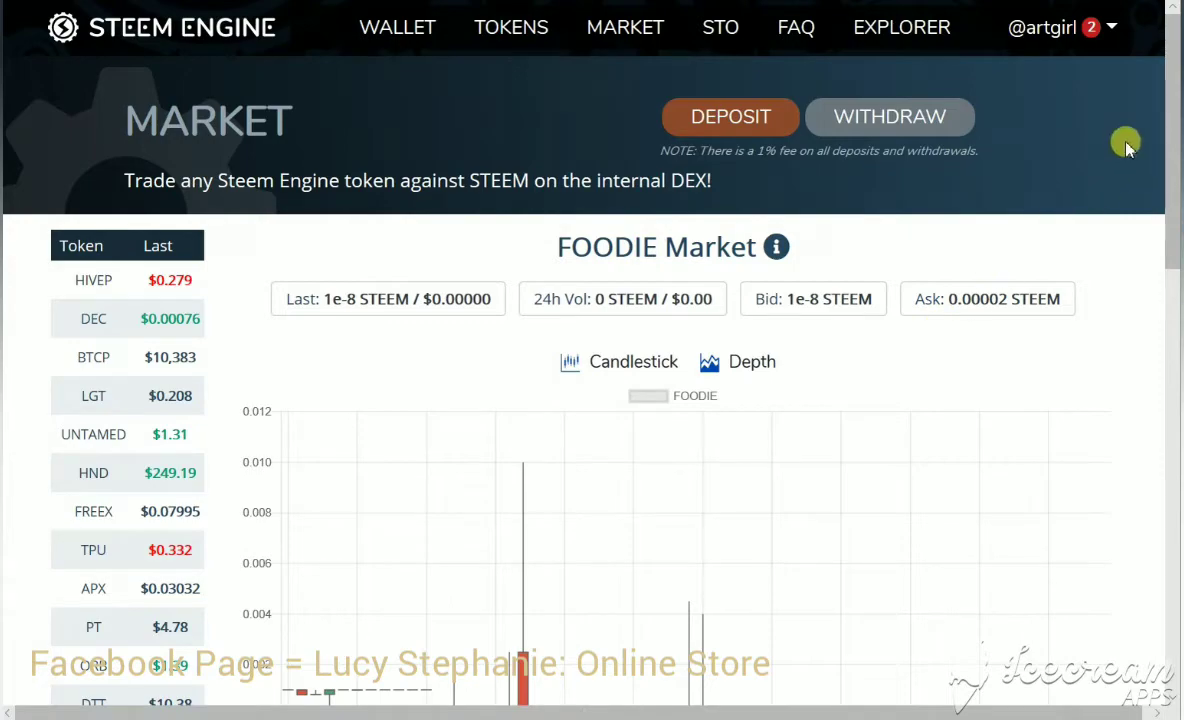
pyautogui.moveTo(1172, 74); pyautogui.dragTo(1172, 385)
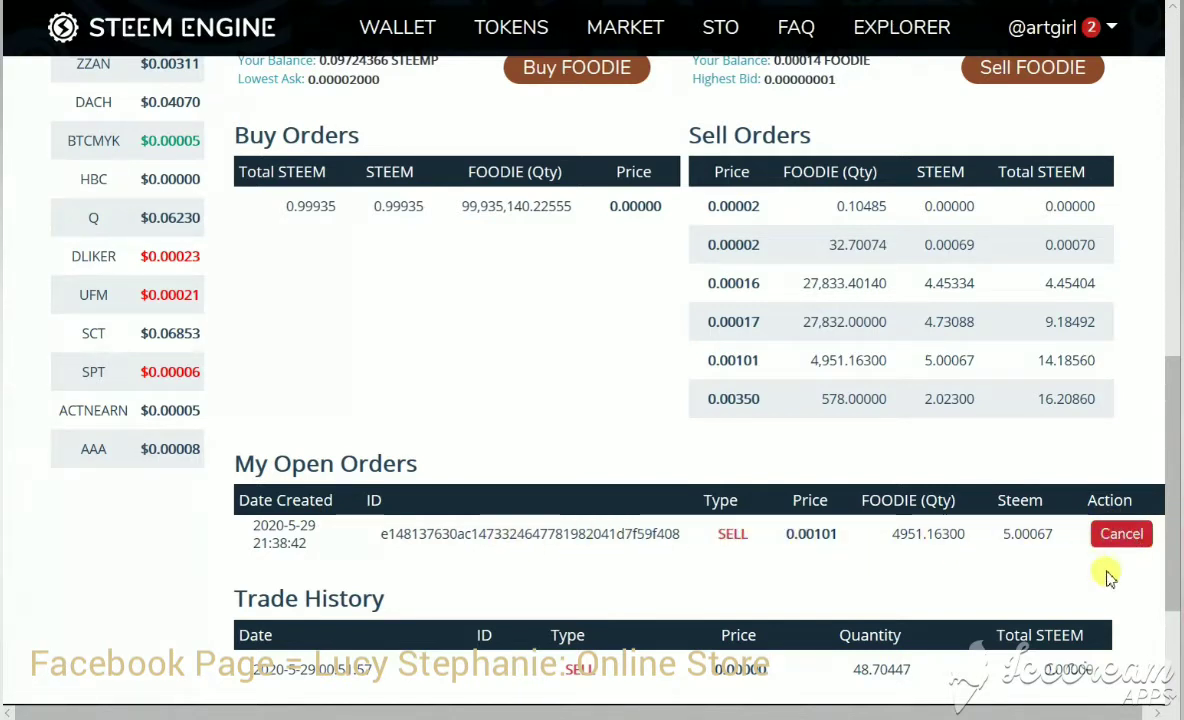
pyautogui.click(1113, 535)
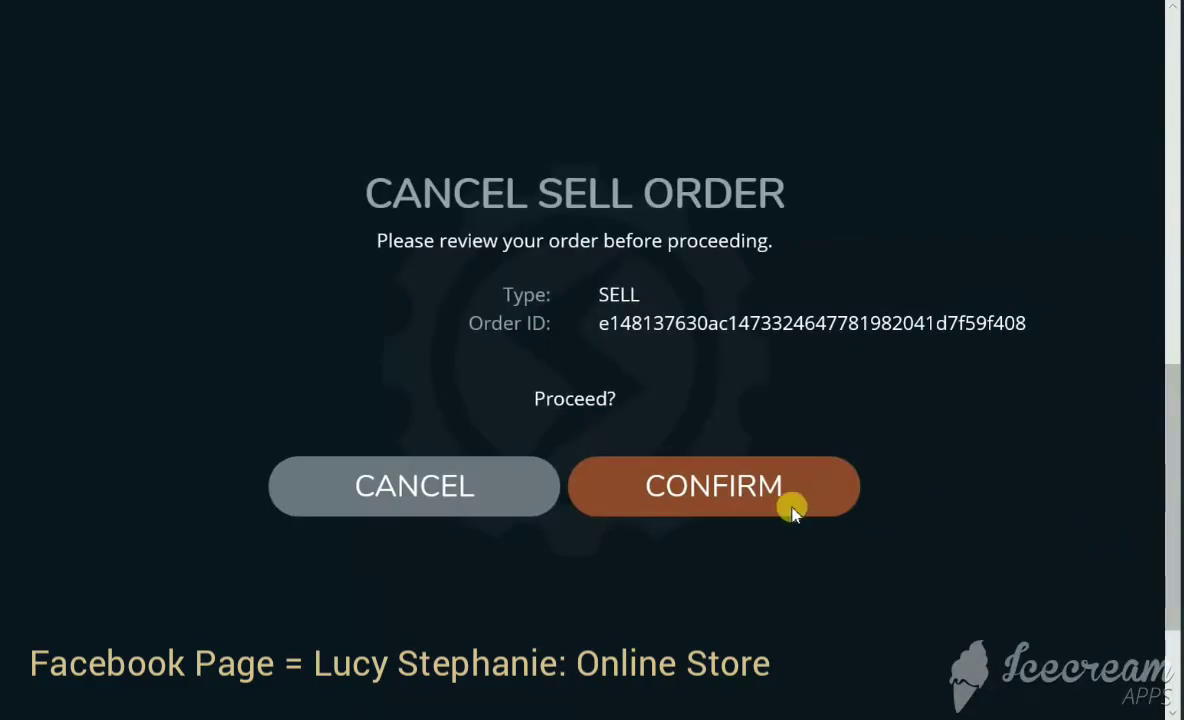
pyautogui.click(753, 484)
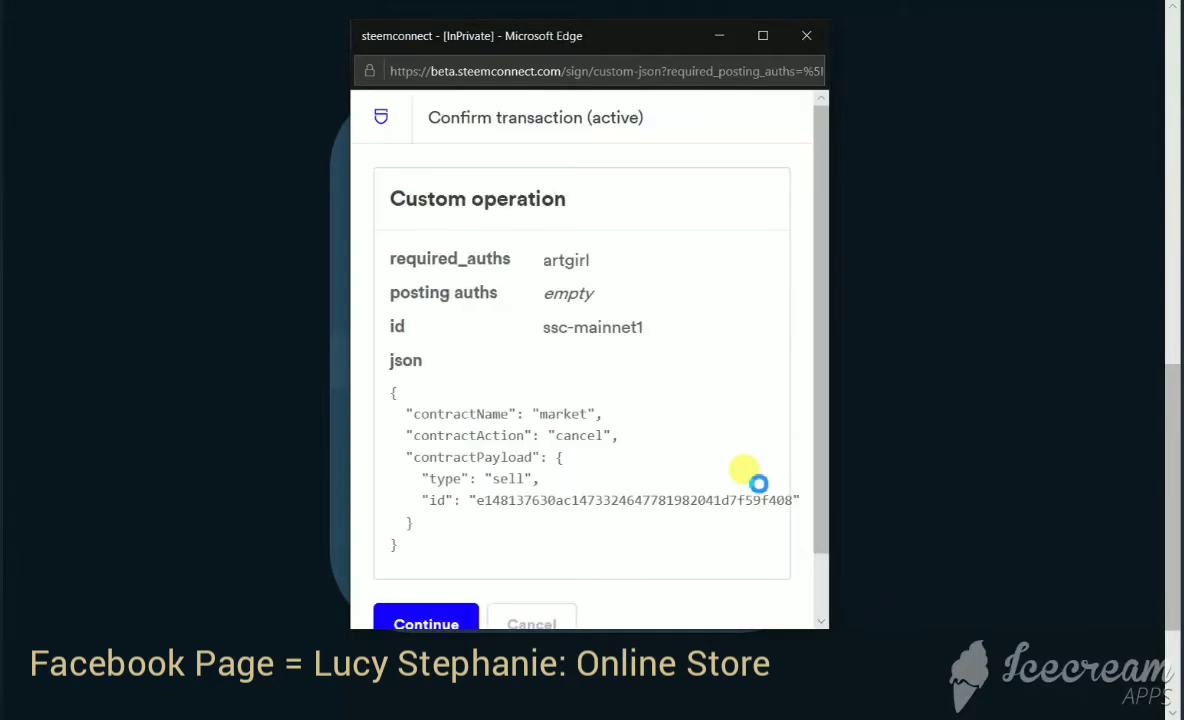
# Sign the FOODIE order cancellation in steemconnect with the account username and private key, approve it, and close the confirmation windows
pyautogui.click(436, 623)
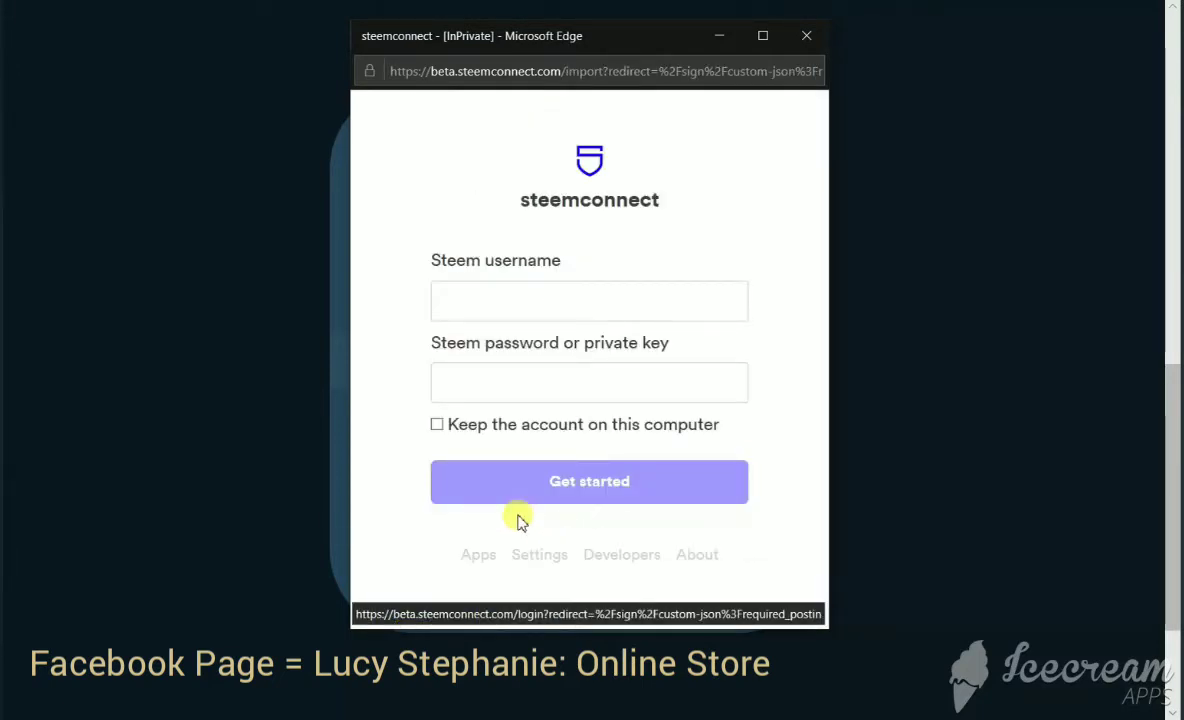
pyautogui.click(499, 381)
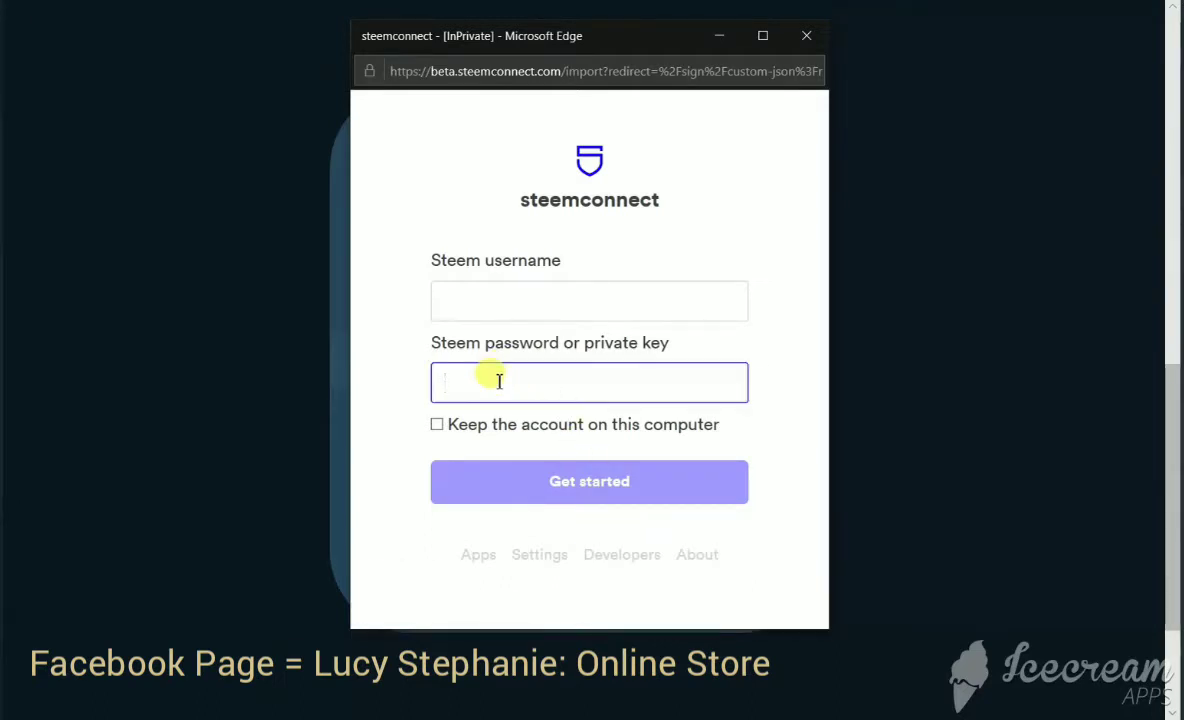
pyautogui.hotkey('ctrl', 'v')
pyautogui.click(503, 310)
pyautogui.write('a')
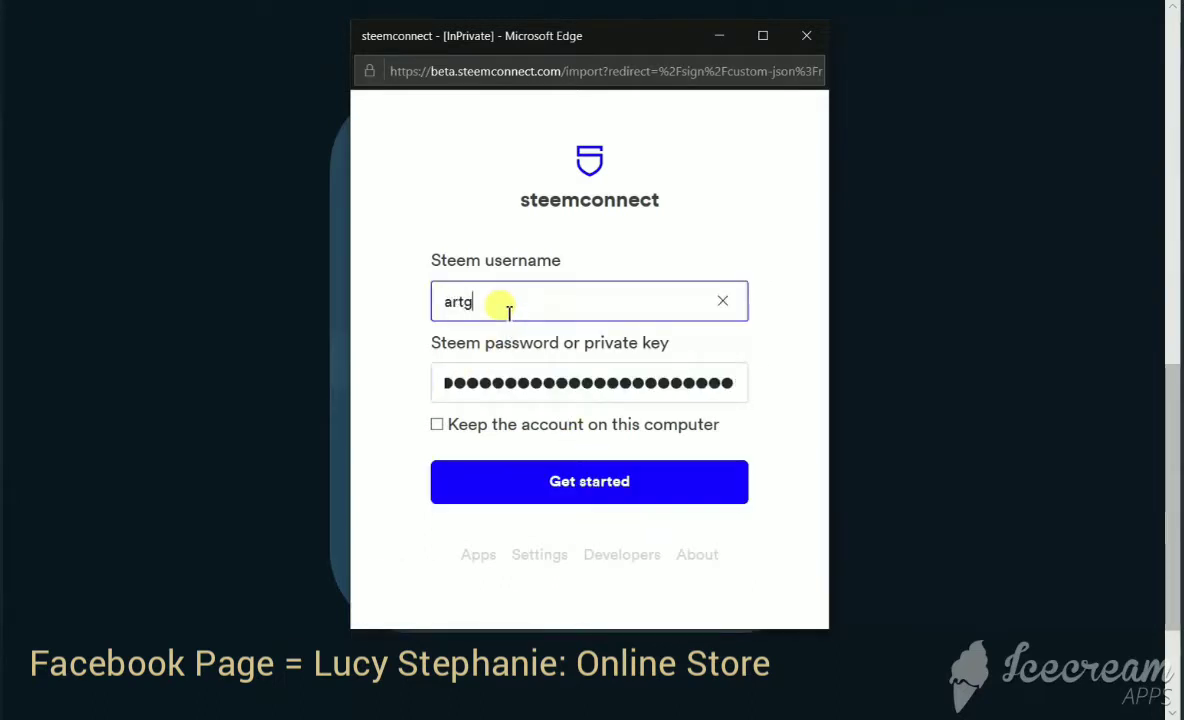
pyautogui.click(547, 484)
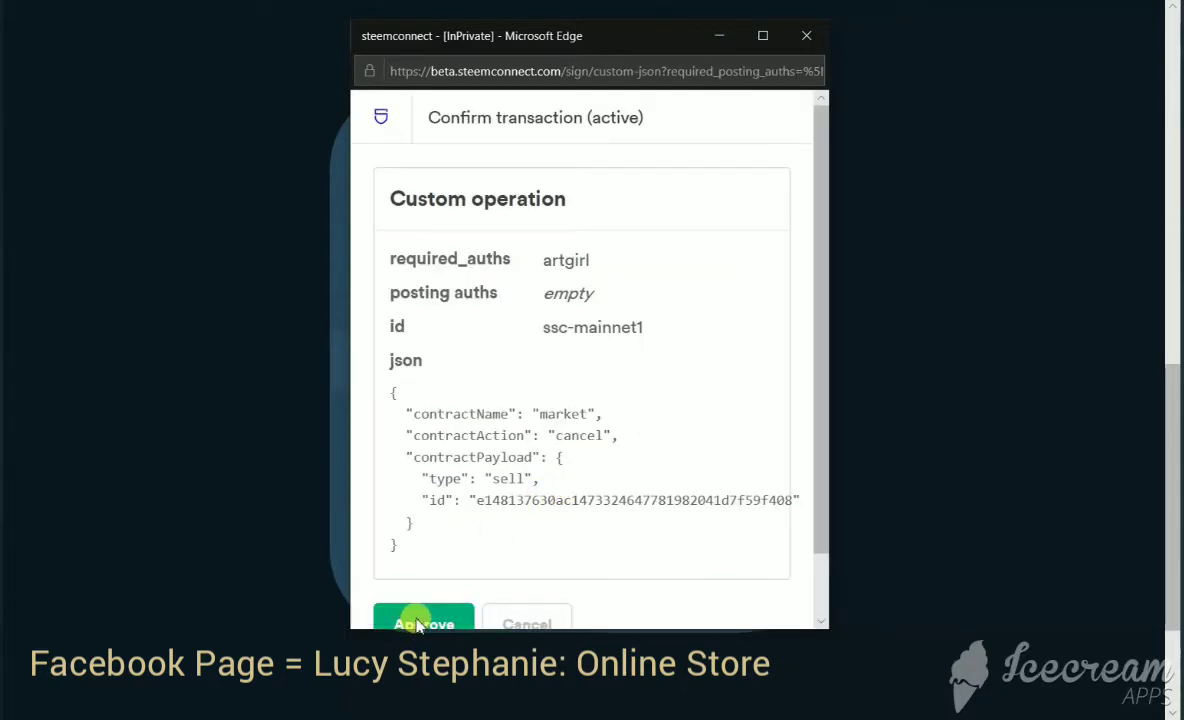
pyautogui.click(418, 624)
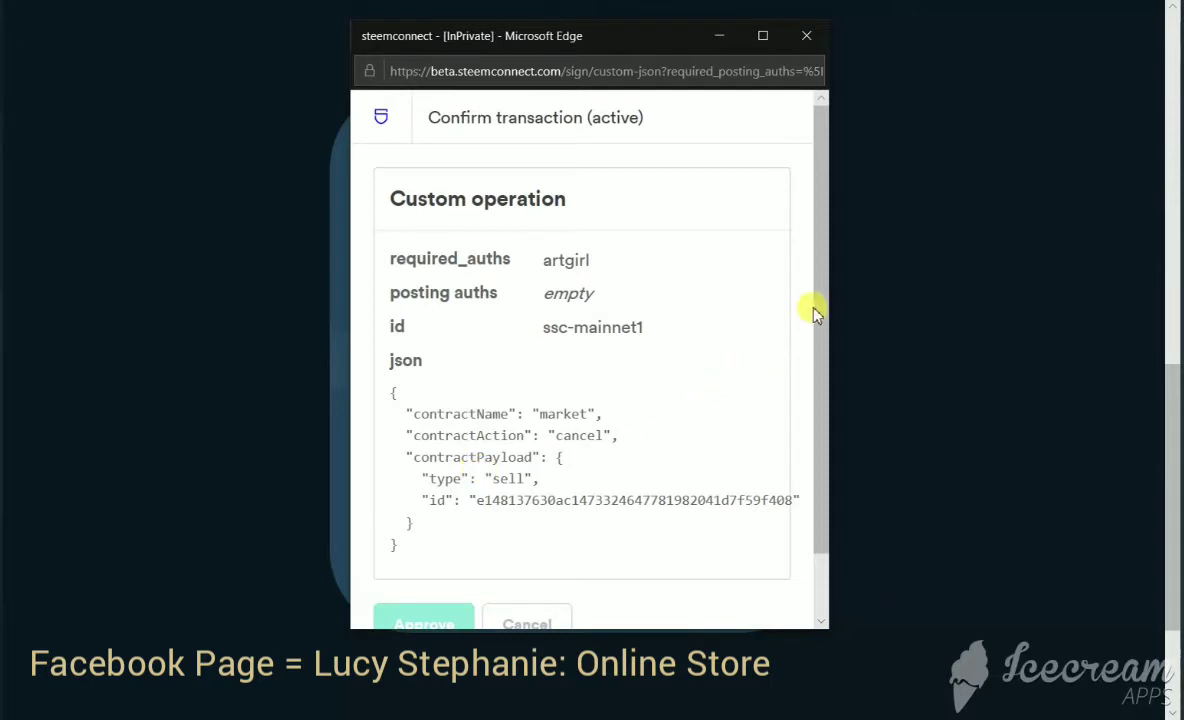
pyautogui.moveTo(814, 309); pyautogui.dragTo(814, 328)
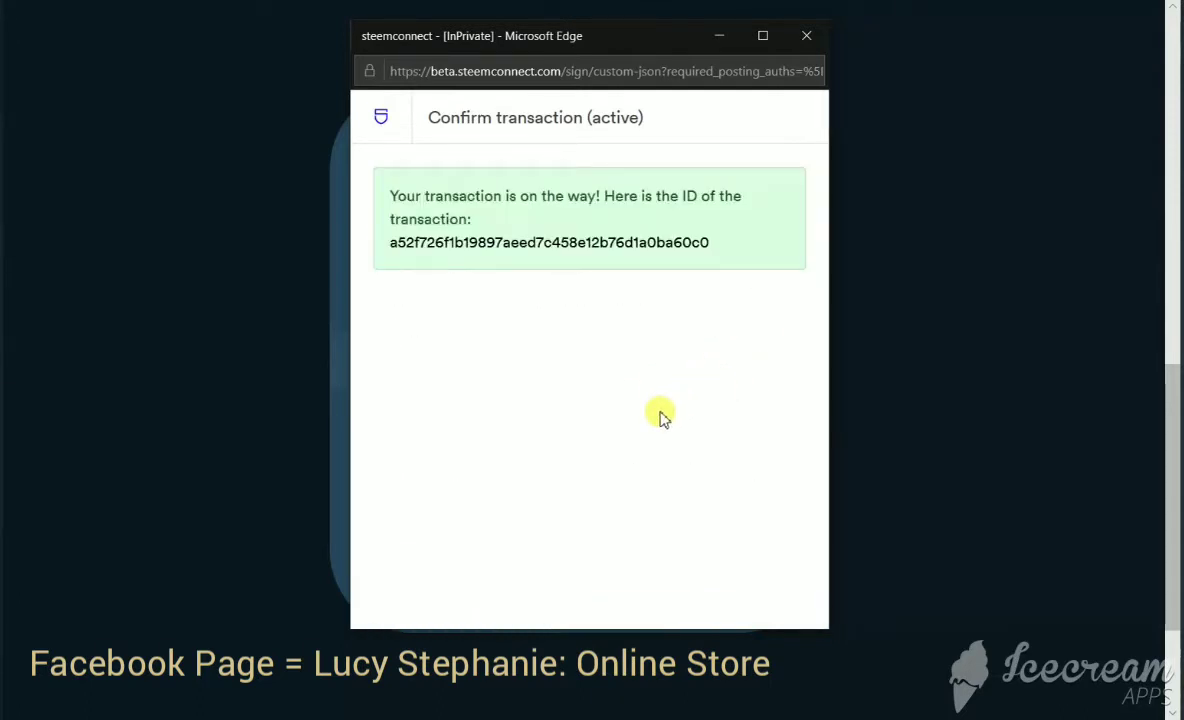
pyautogui.click(805, 37)
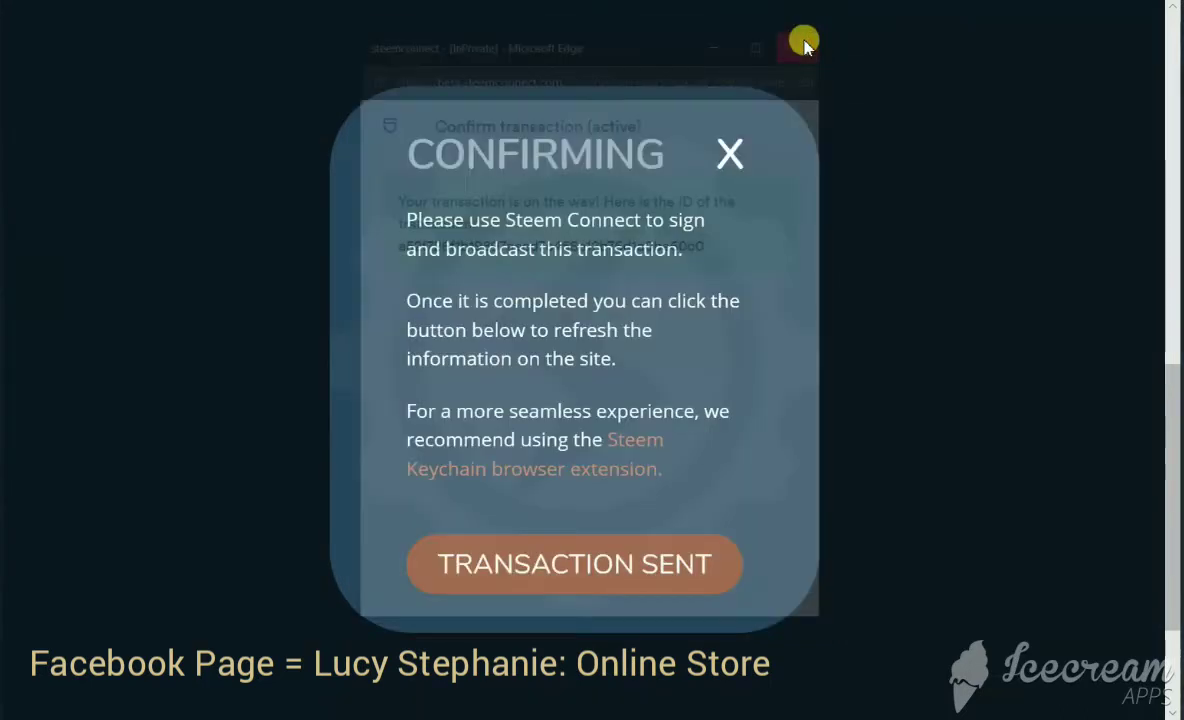
pyautogui.click(549, 564)
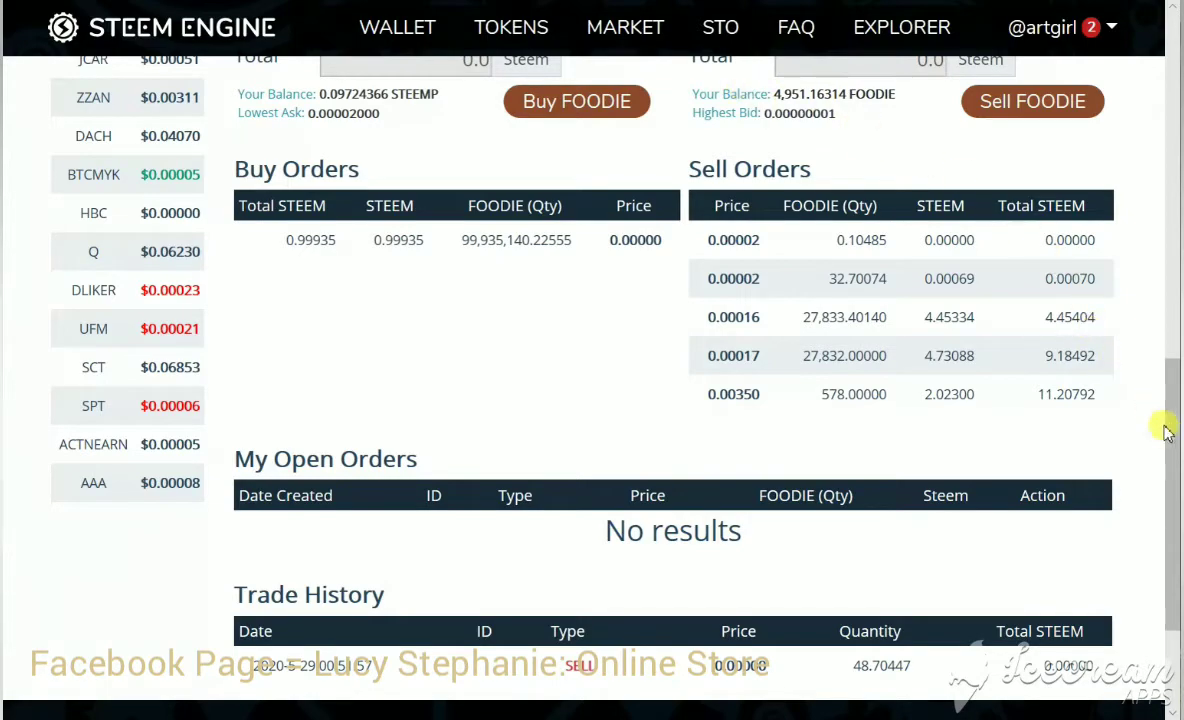
# Place a sell order in the FOODIE market with quantity 4951.16314 and price 0.0001 Steem/FOODIE, and confirm the order
pyautogui.scroll(3, 1172, 441)
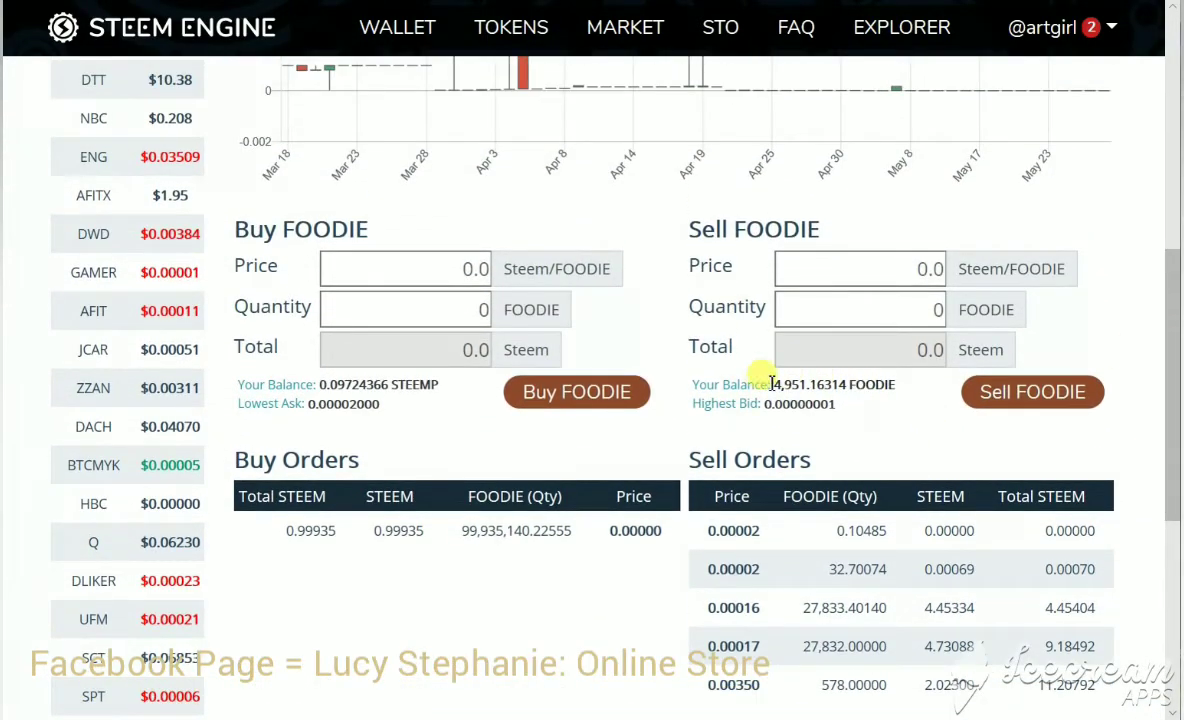
pyautogui.click(904, 313)
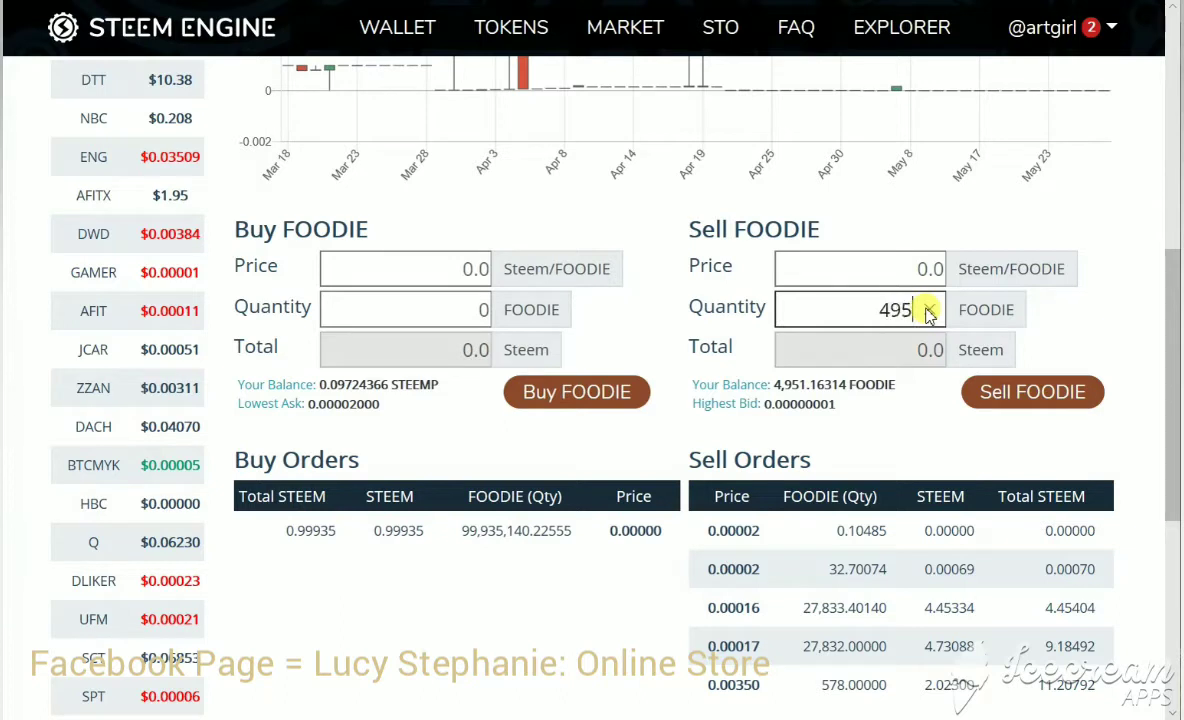
pyautogui.write('4951.16314')
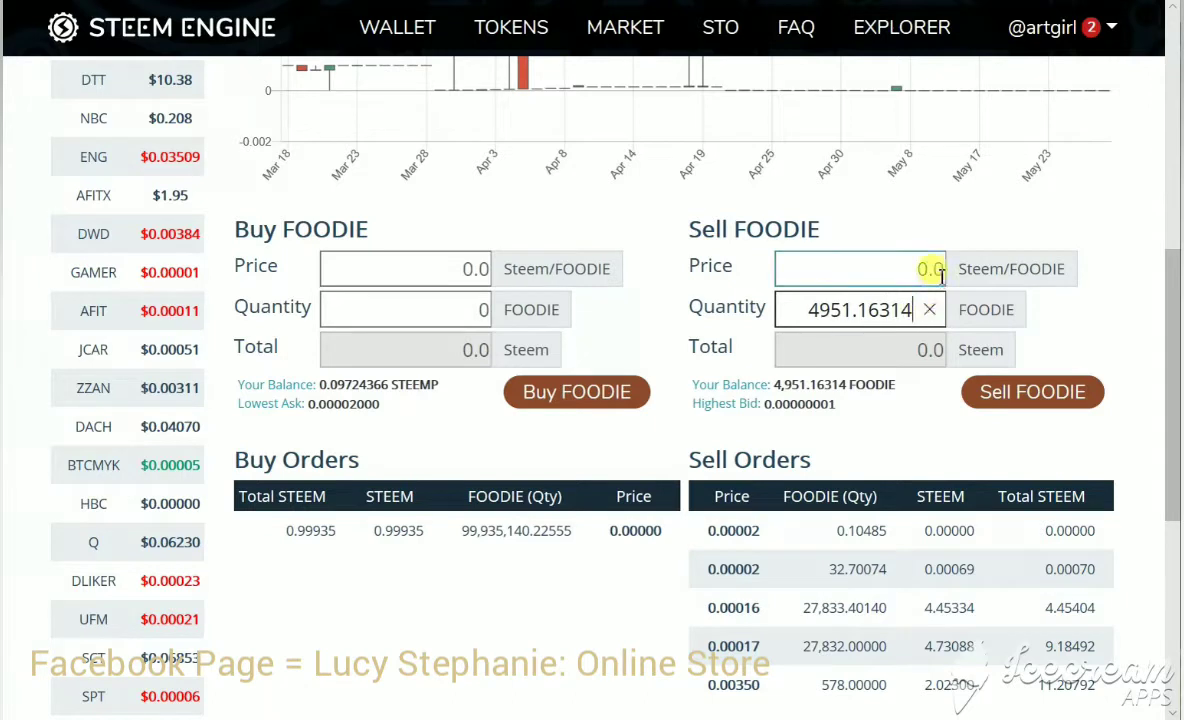
pyautogui.click(940, 274)
pyautogui.write('0')
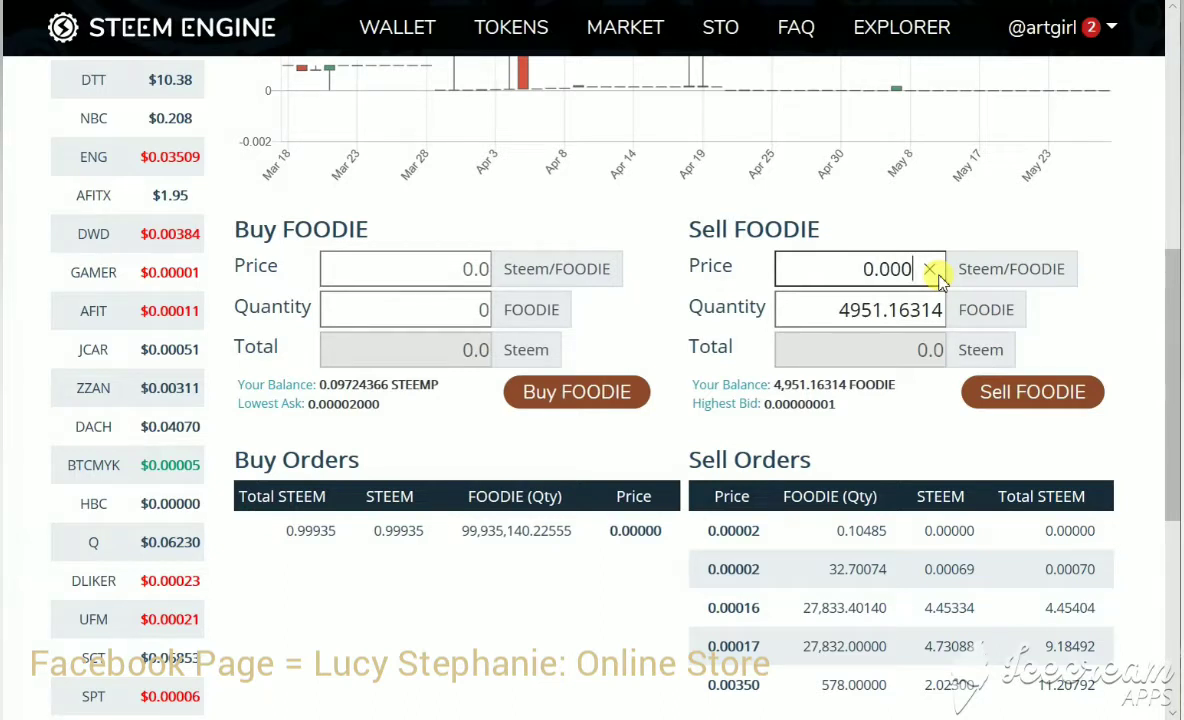
pyautogui.write('.0001')
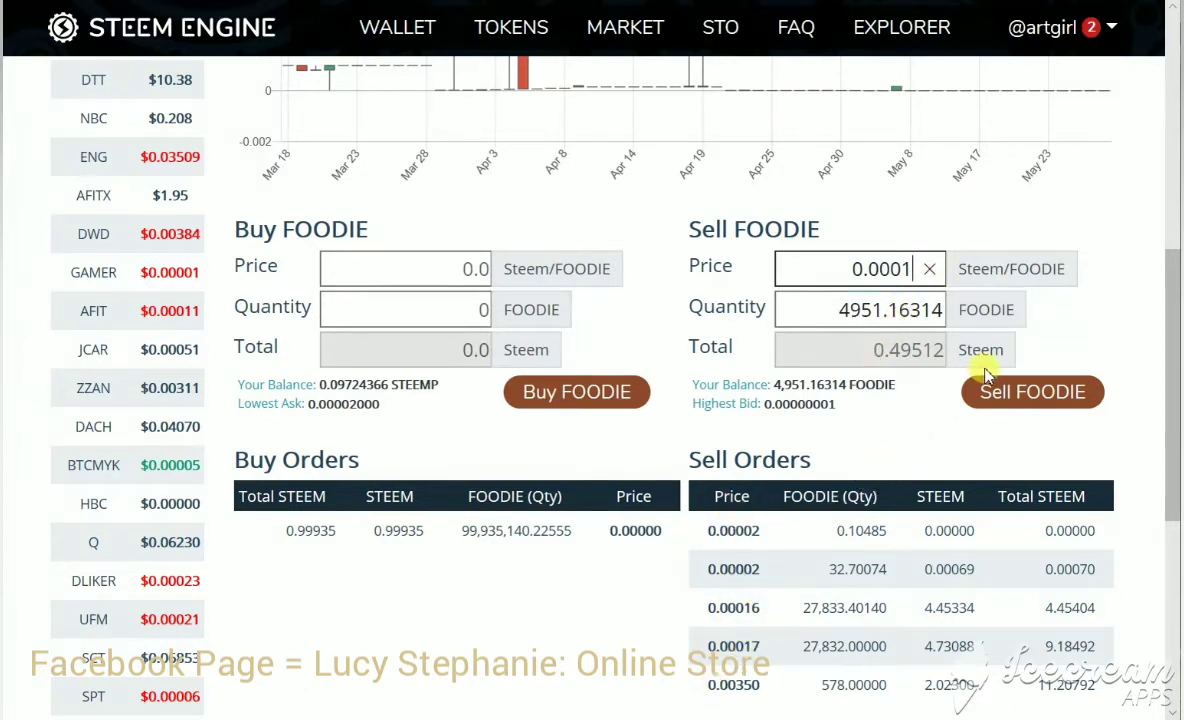
pyautogui.click(997, 392)
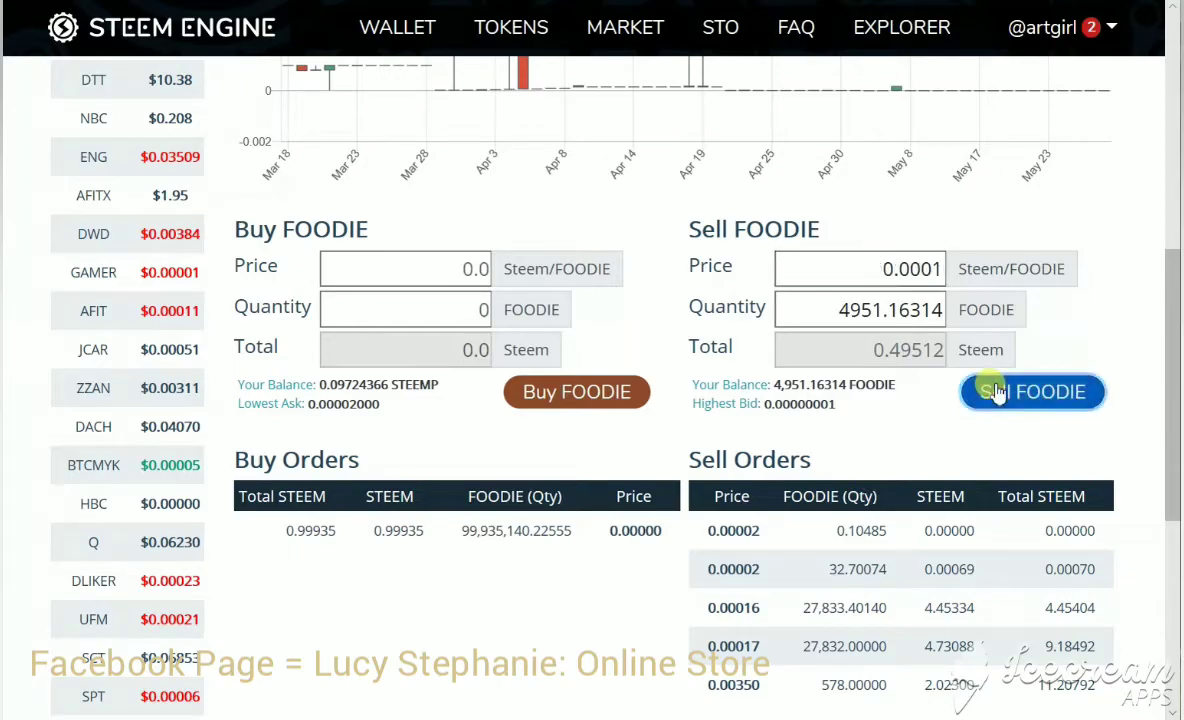
pyautogui.click(673, 517)
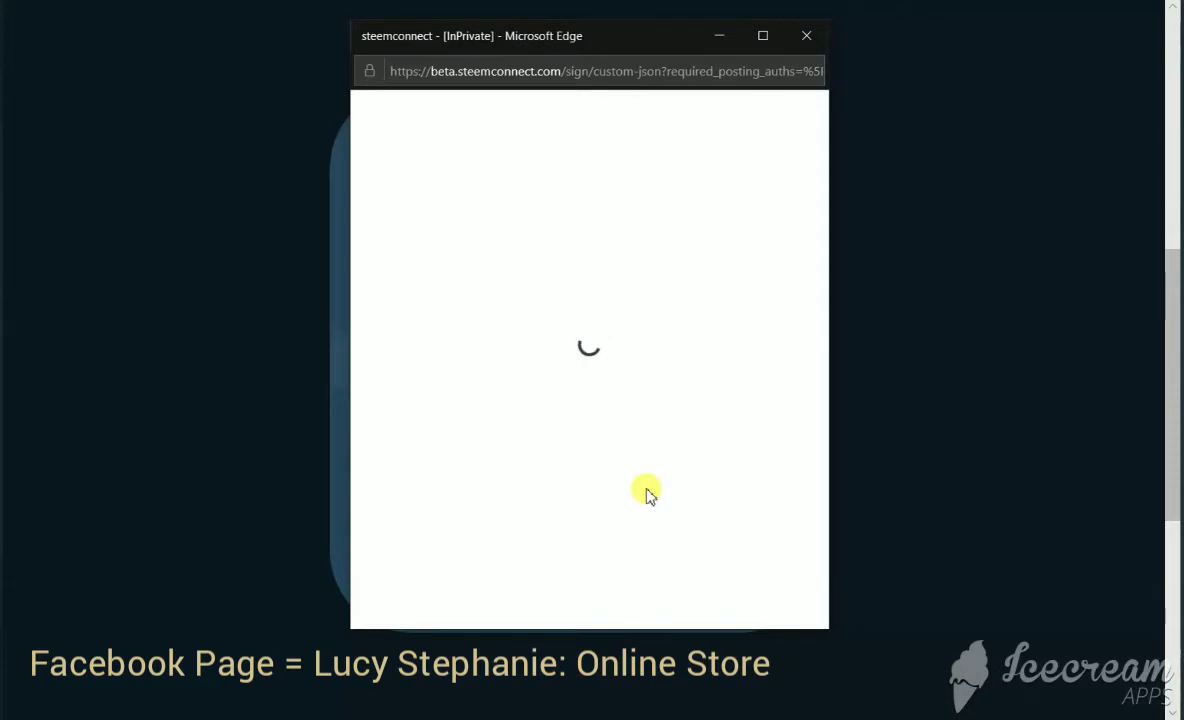
# Sign in to steemconnect with the account username and private key, and approve the FOODIE sell transaction
pyautogui.click(423, 617)
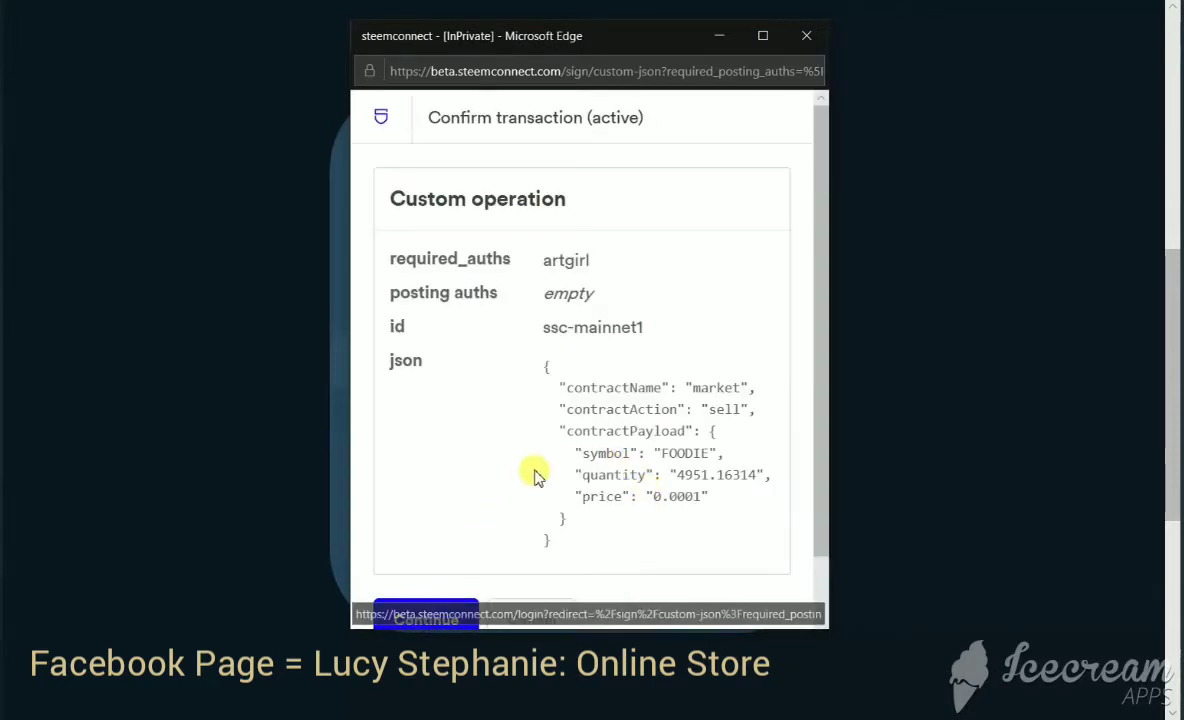
pyautogui.click(555, 373)
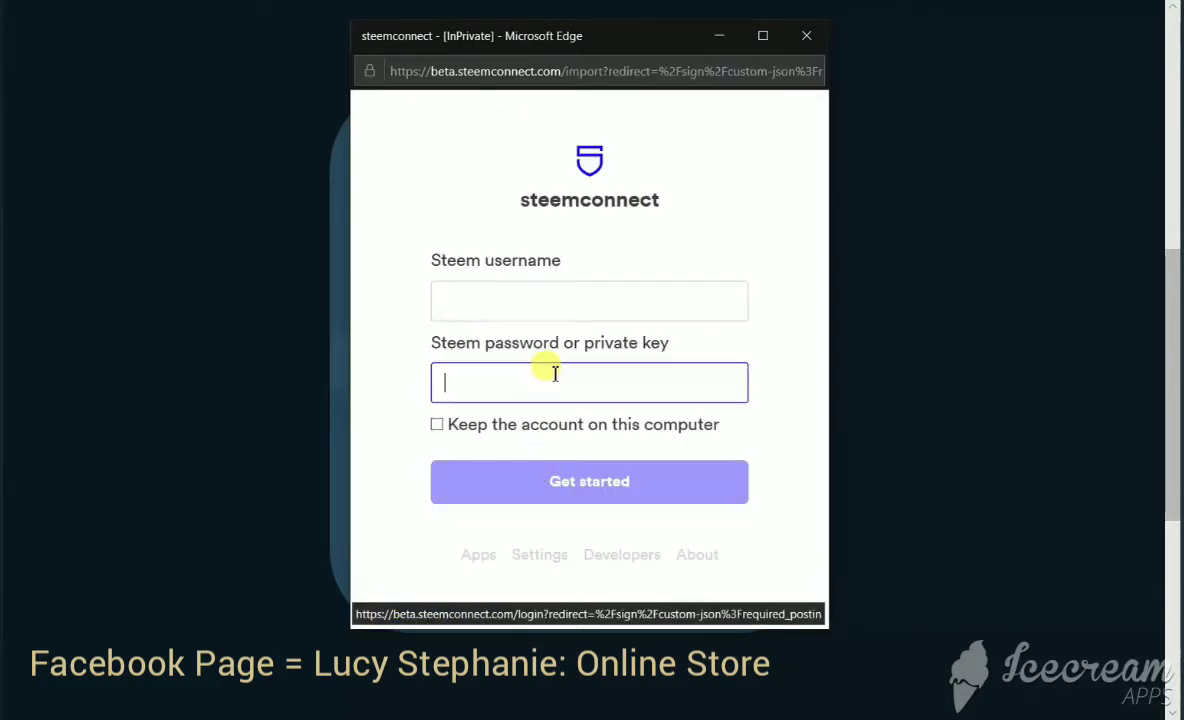
pyautogui.hotkey('ctrl', 'v')
pyautogui.click(494, 291)
pyautogui.write('art')
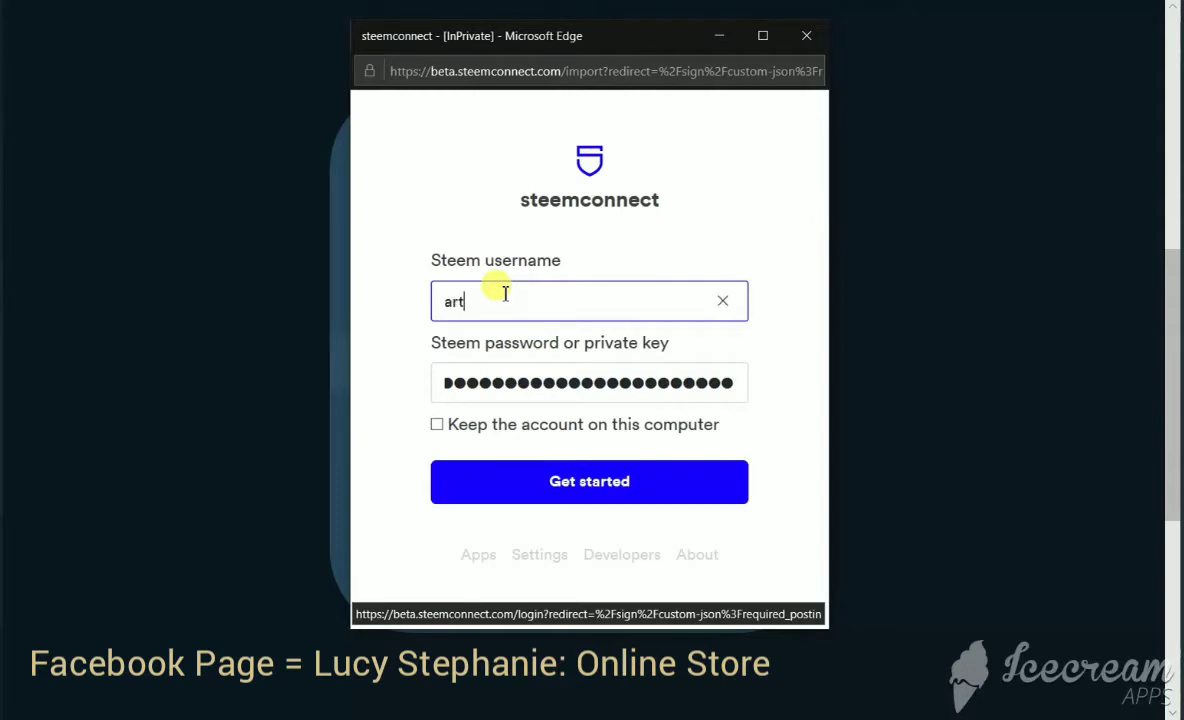
pyautogui.write('girl')
pyautogui.click(500, 484)
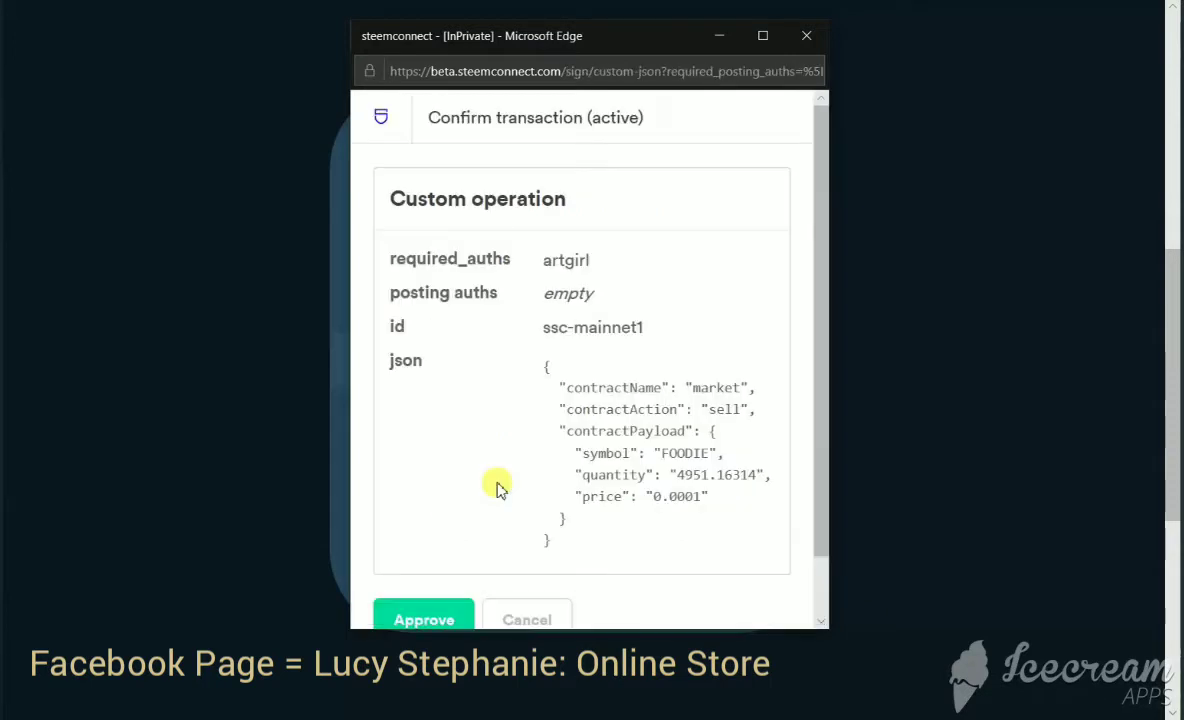
pyautogui.click(394, 617)
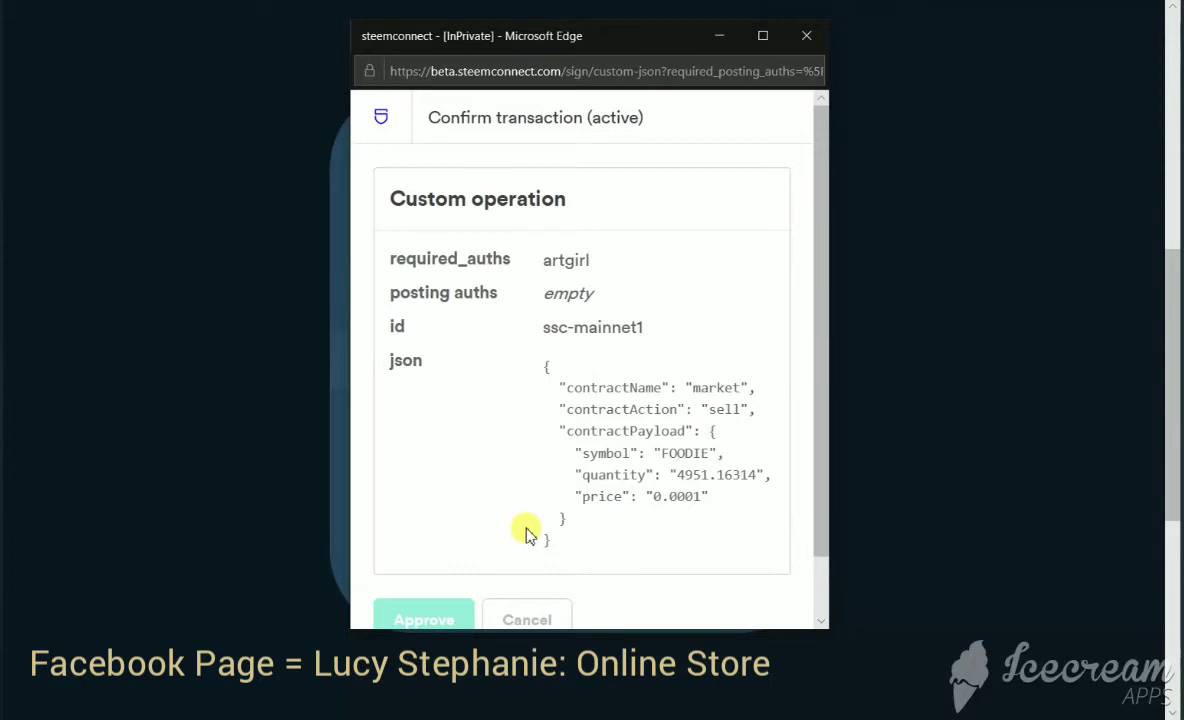
# Close the FOODIE signing windows, marking the transaction as sent, and check the Sell Orders and My Open Orders lists
pyautogui.click(807, 35)
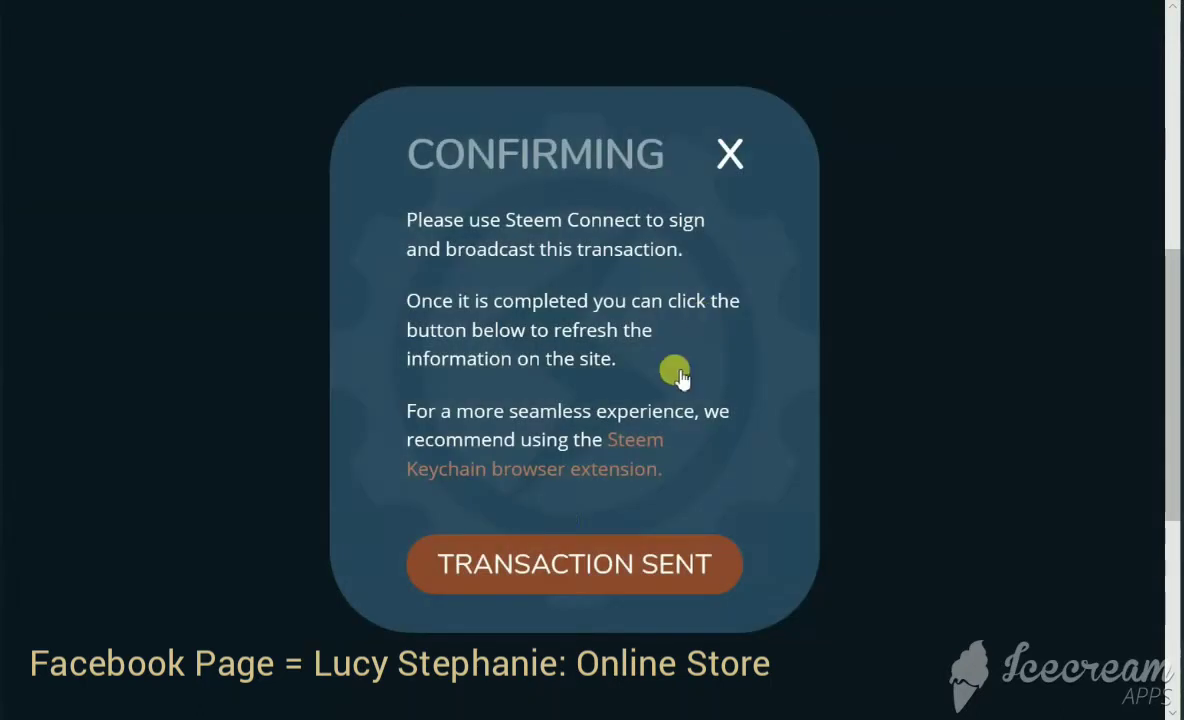
pyautogui.click(540, 556)
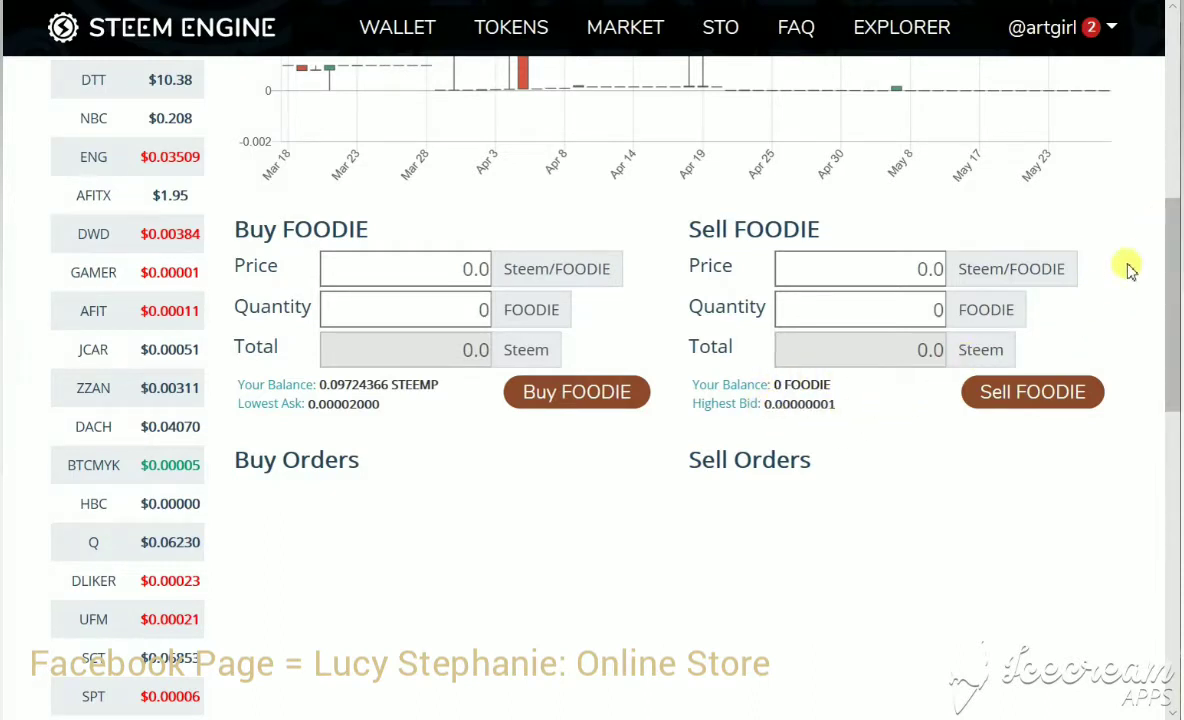
pyautogui.moveTo(1175, 260); pyautogui.dragTo(1155, 347)
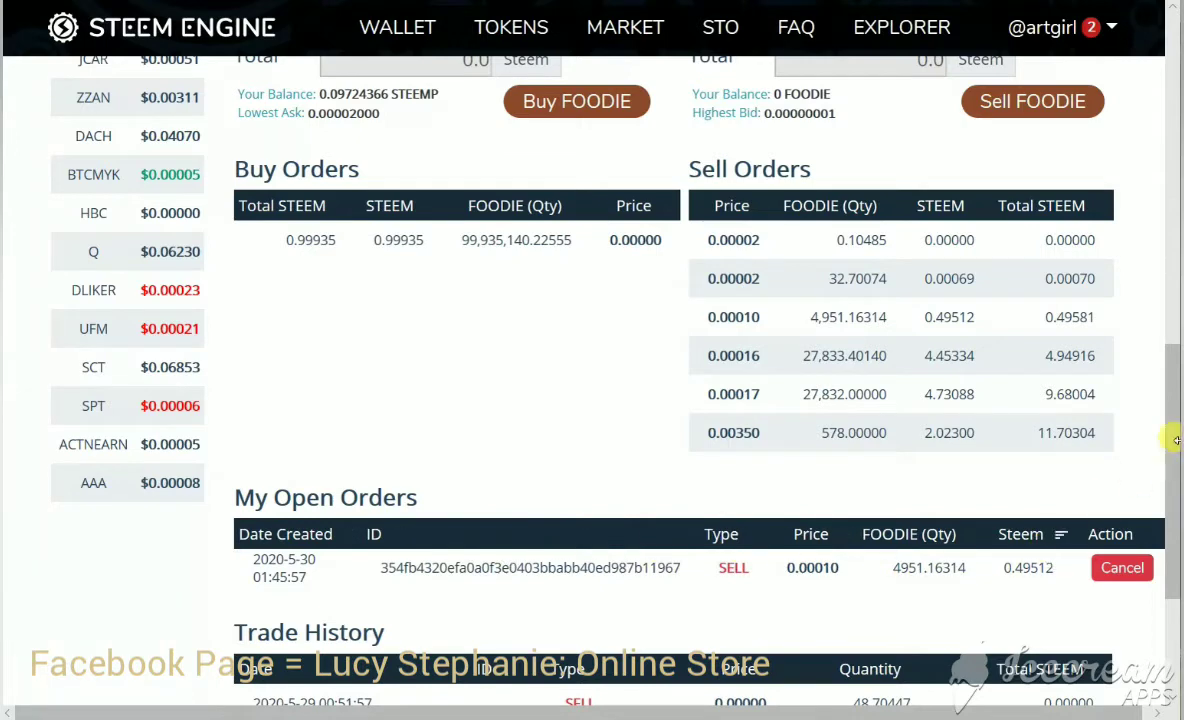
pyautogui.moveTo(1176, 440); pyautogui.dragTo(1174, 350)
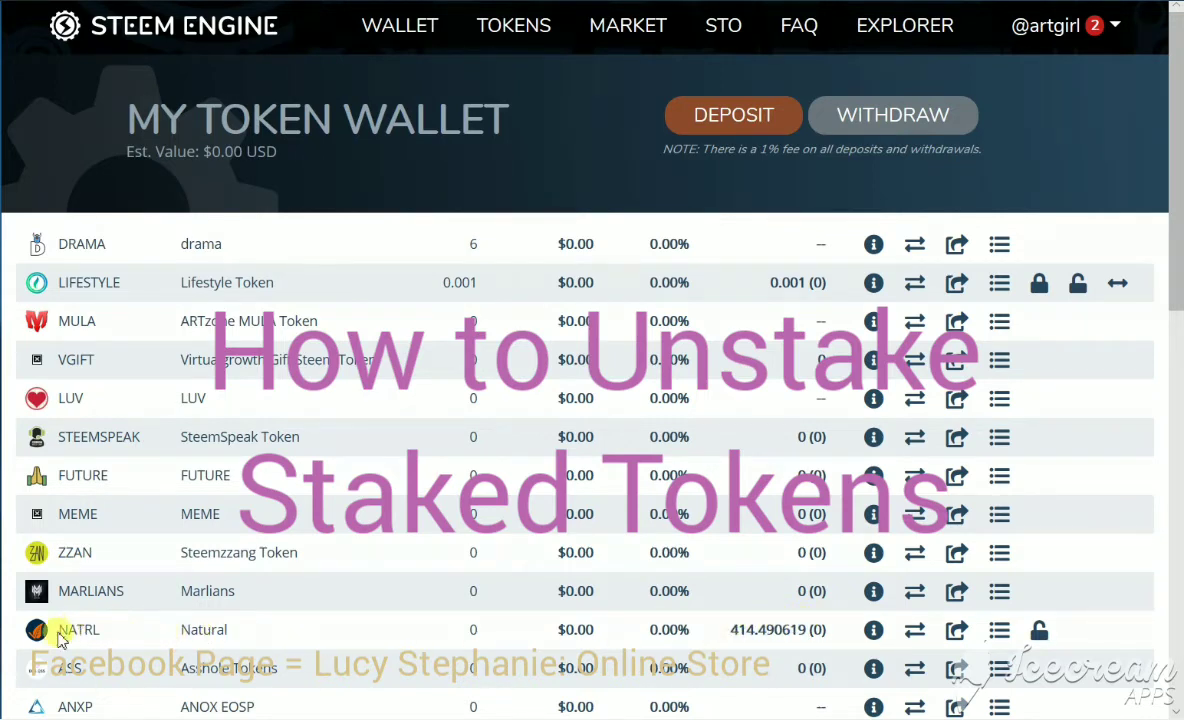
# Unstake 414.490619 NATRL from the token wallet
pyautogui.click(1038, 631)
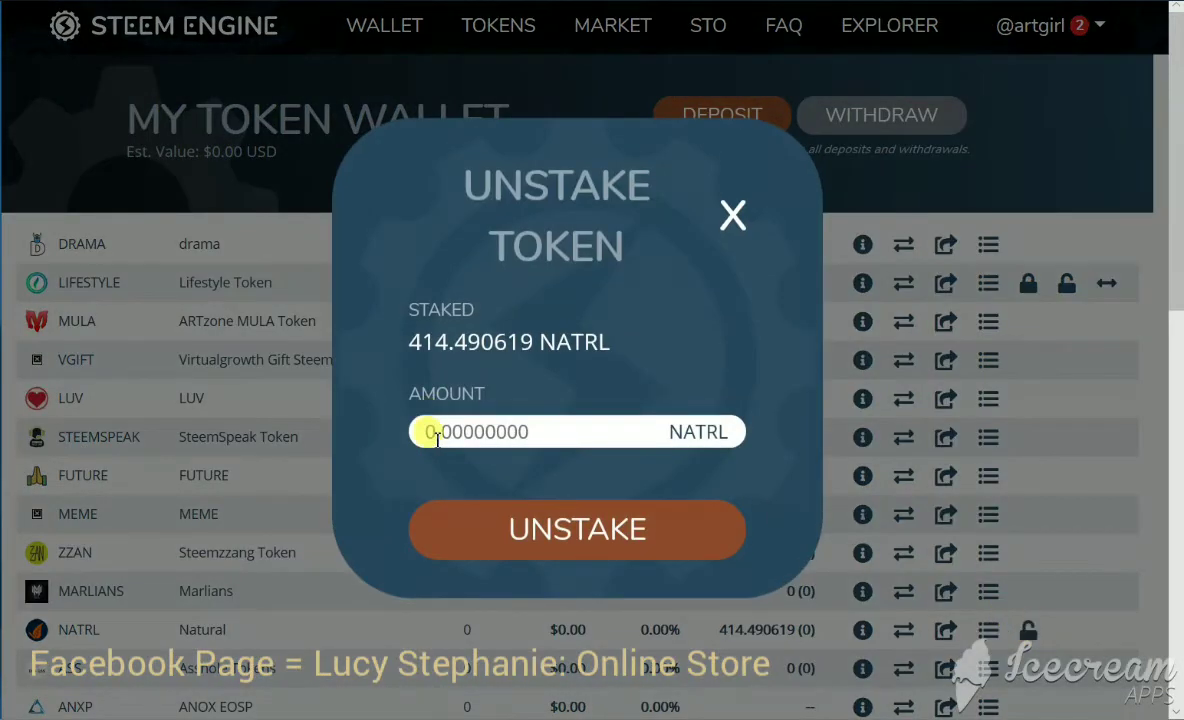
pyautogui.click(434, 440)
pyautogui.write('414.49061')
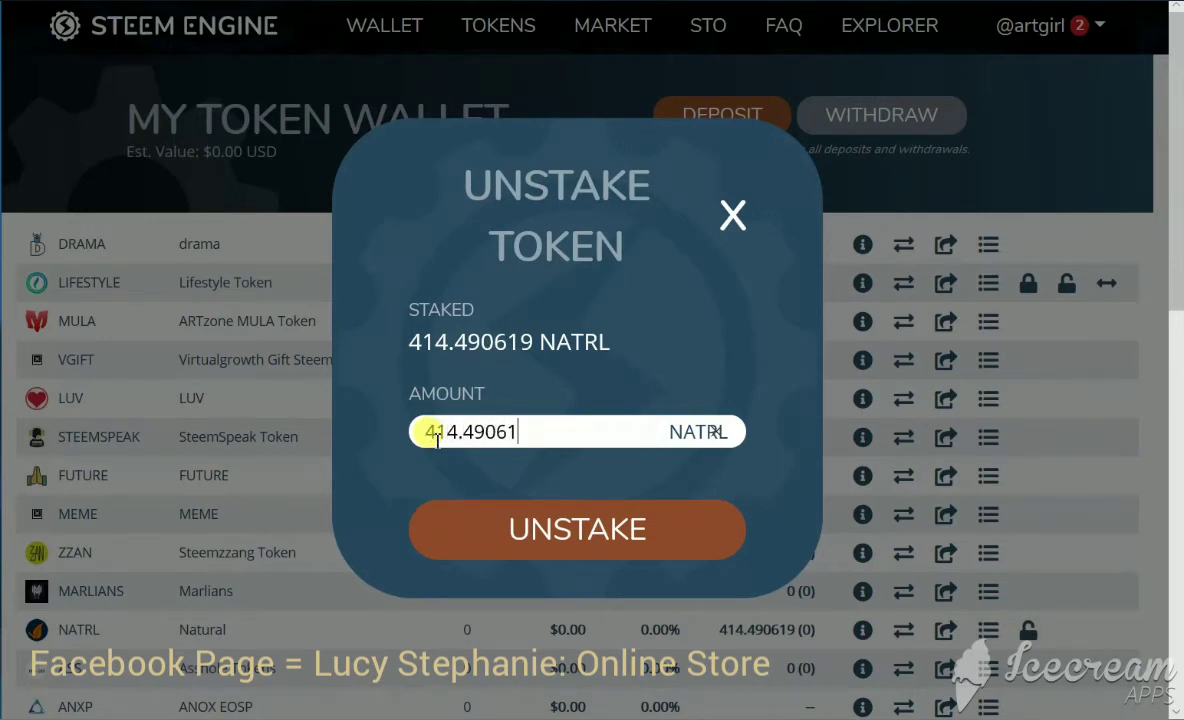
pyautogui.write('9')
pyautogui.click(513, 526)
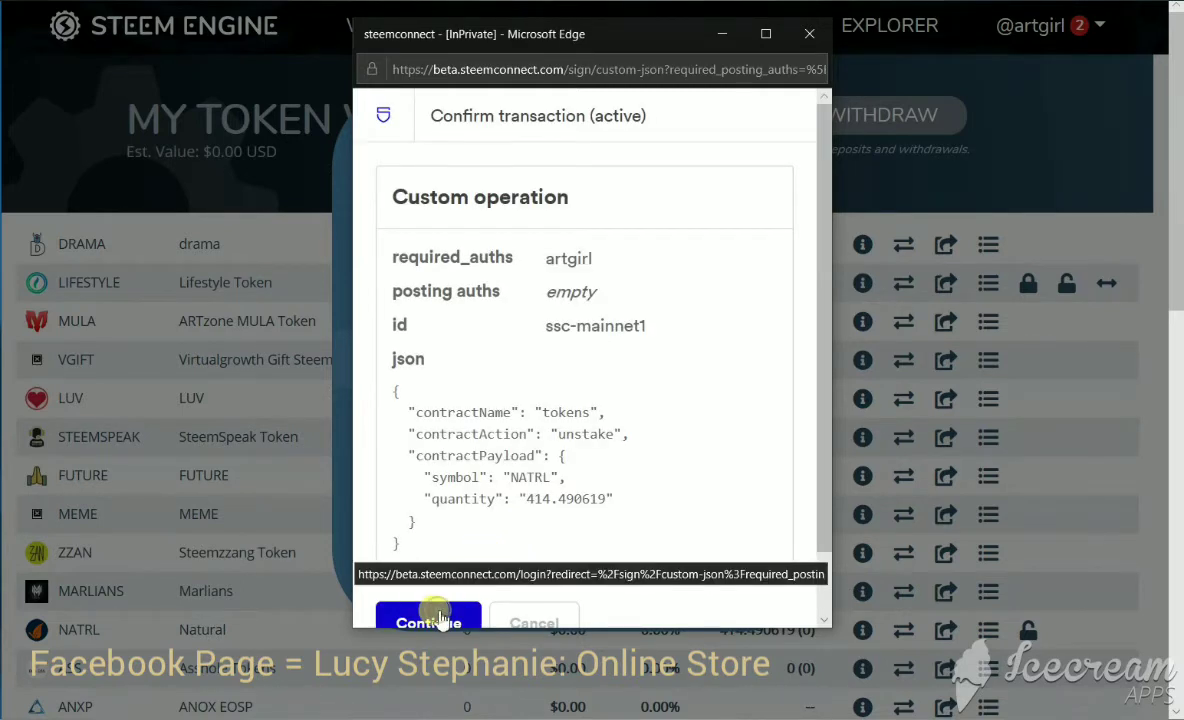
# Continue to steemconnect and sign in with the account username and private key to authorize the NATRL unstake
pyautogui.click(441, 619)
pyautogui.click(490, 381)
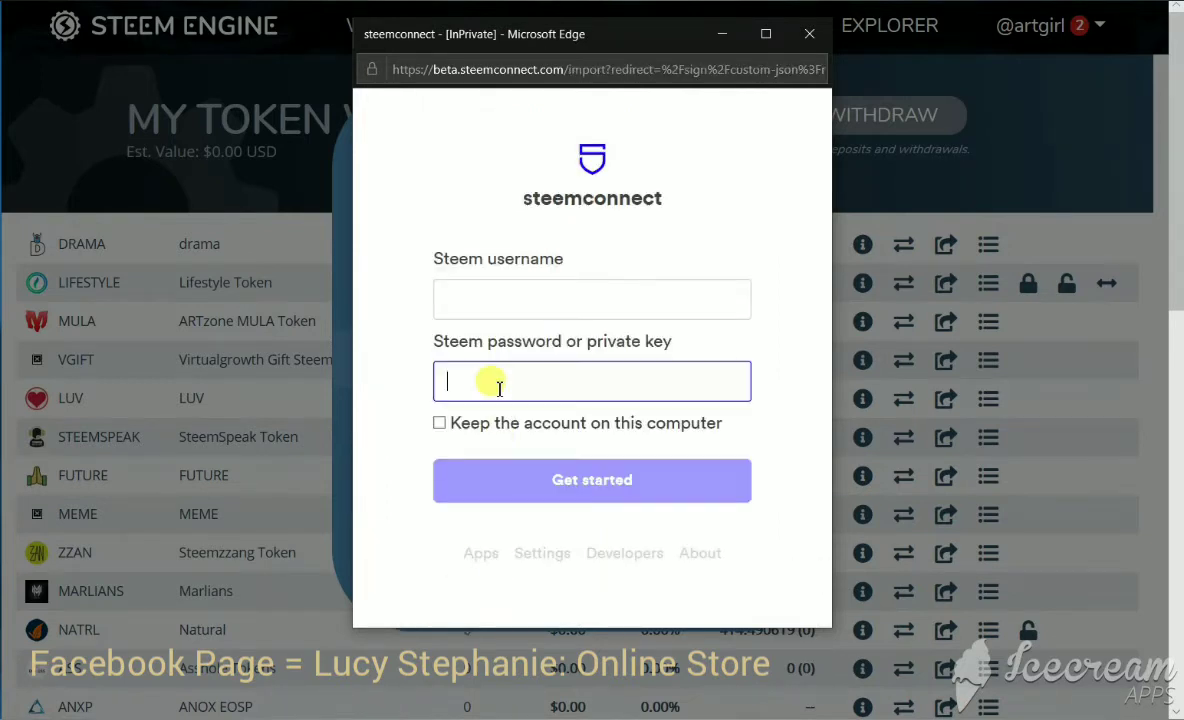
pyautogui.hotkey('ctrl', 'v')
pyautogui.click(460, 300)
pyautogui.write('art')
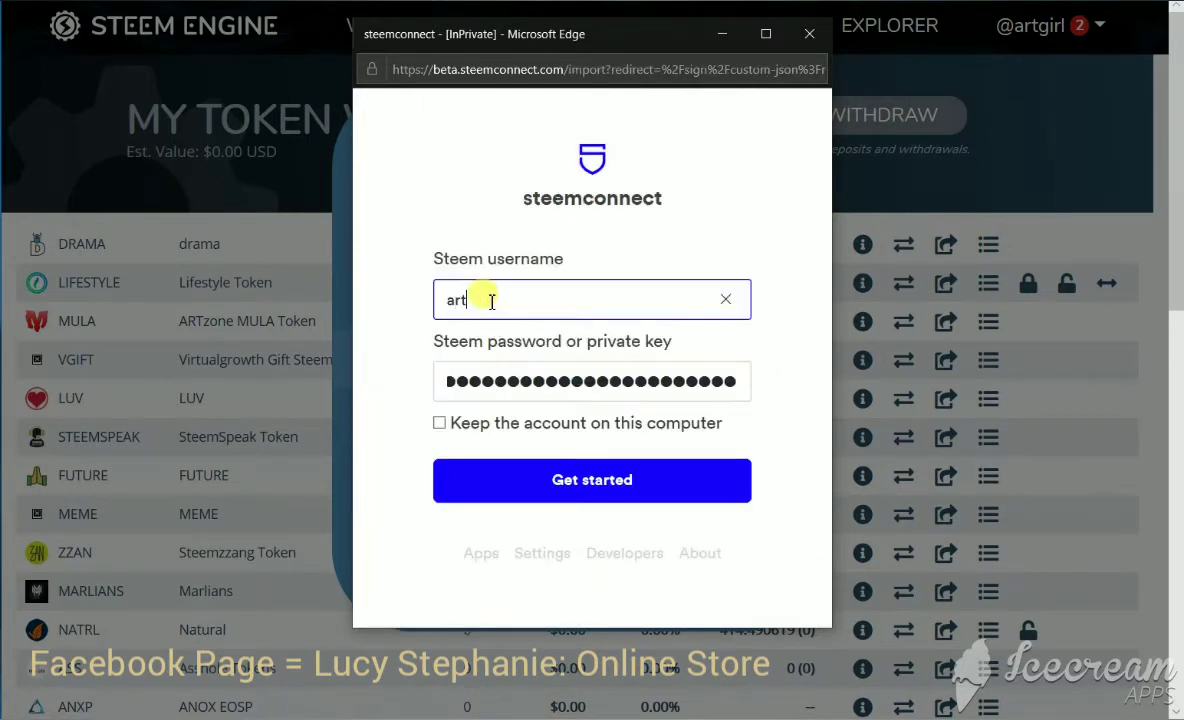
pyautogui.click(519, 493)
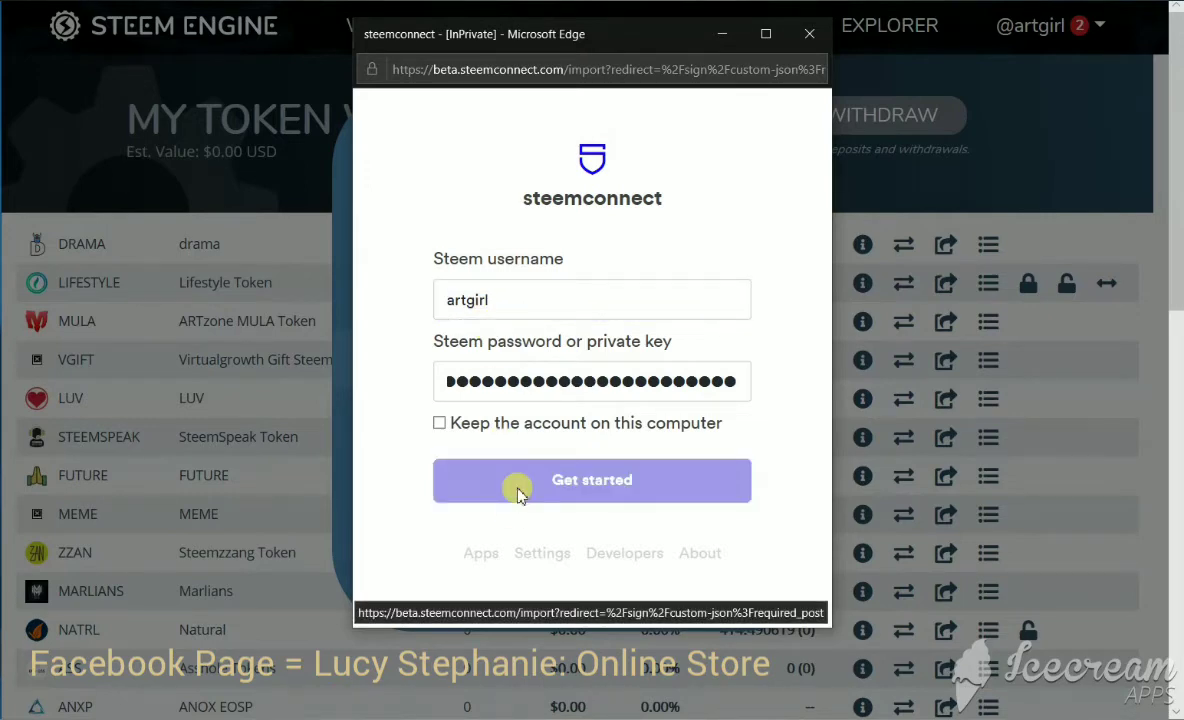
# Approve the NATRL unstake transaction, then close the signing window and mark the transaction as sent
pyautogui.scroll(-1, 420, 567)
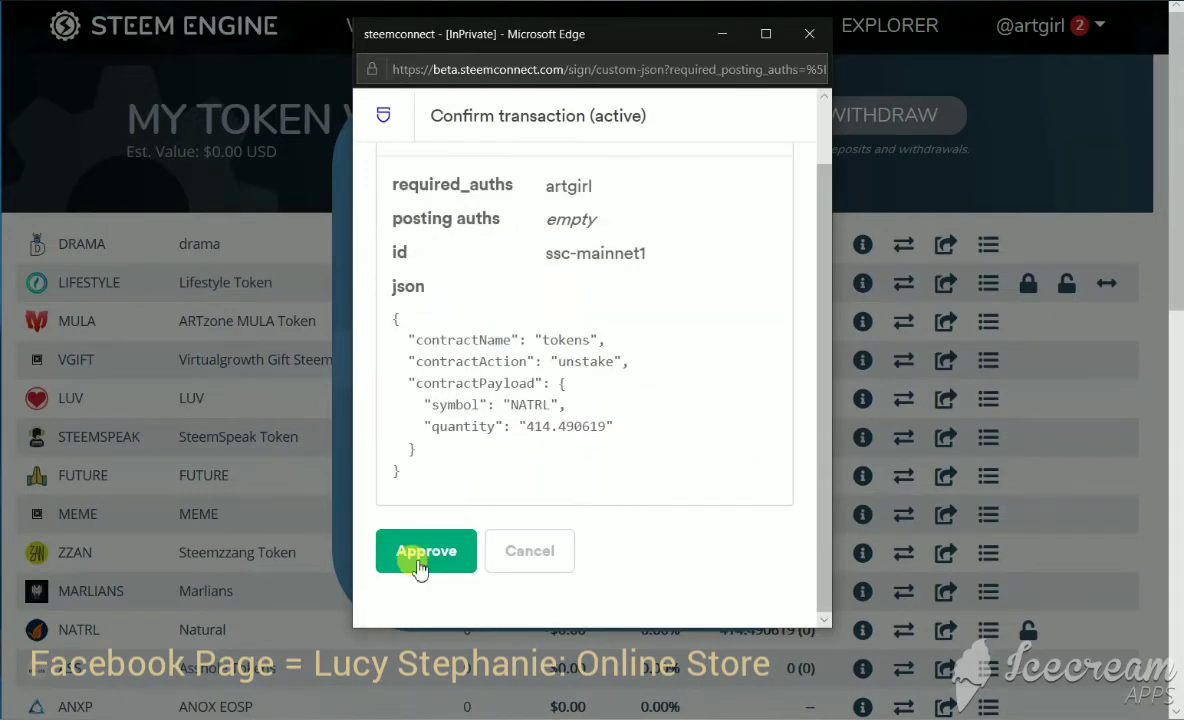
pyautogui.click(420, 565)
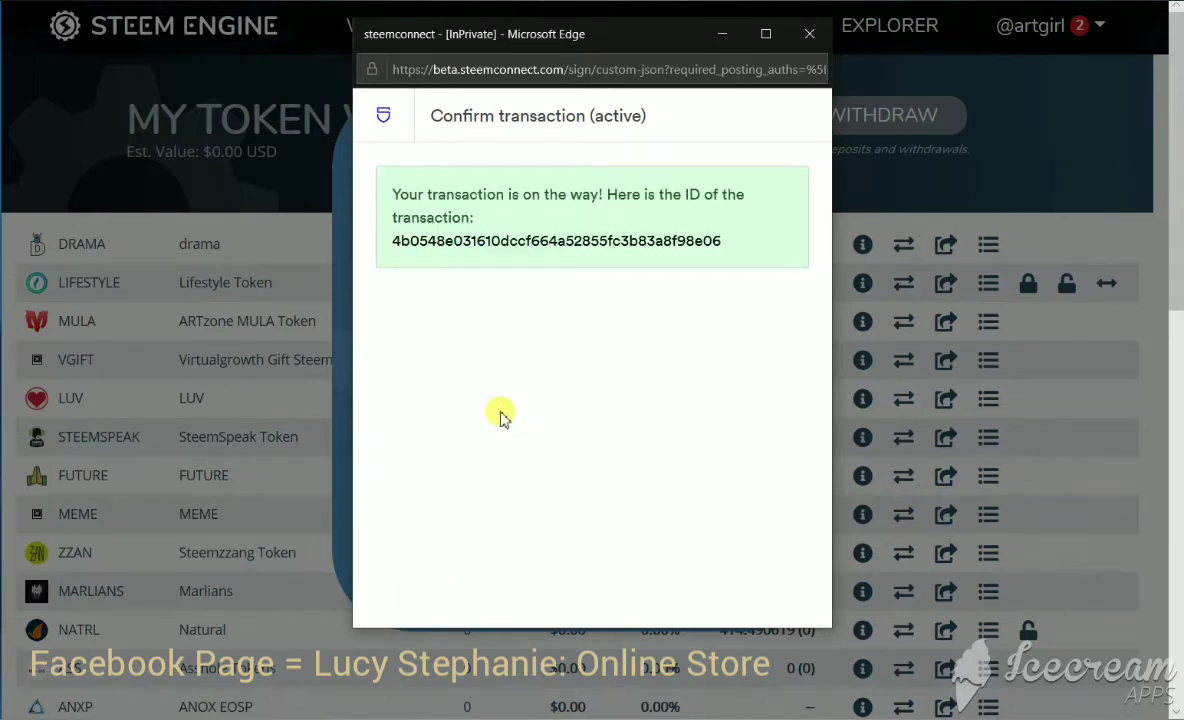
pyautogui.click(809, 36)
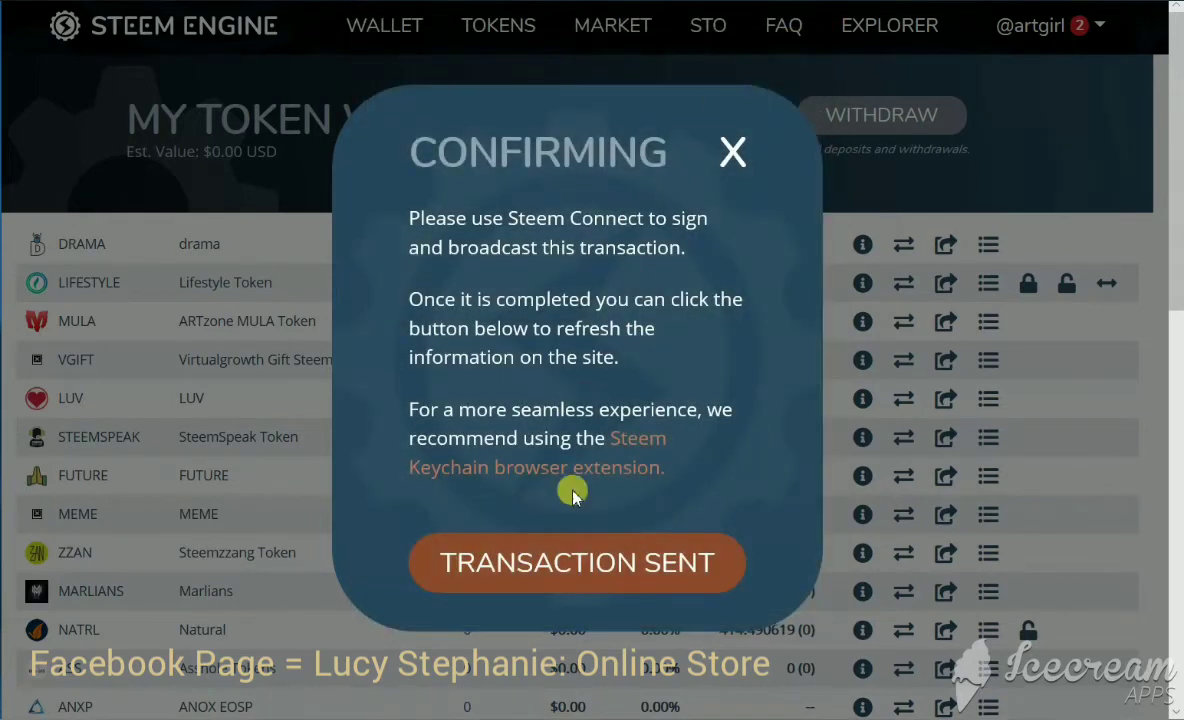
pyautogui.click(533, 561)
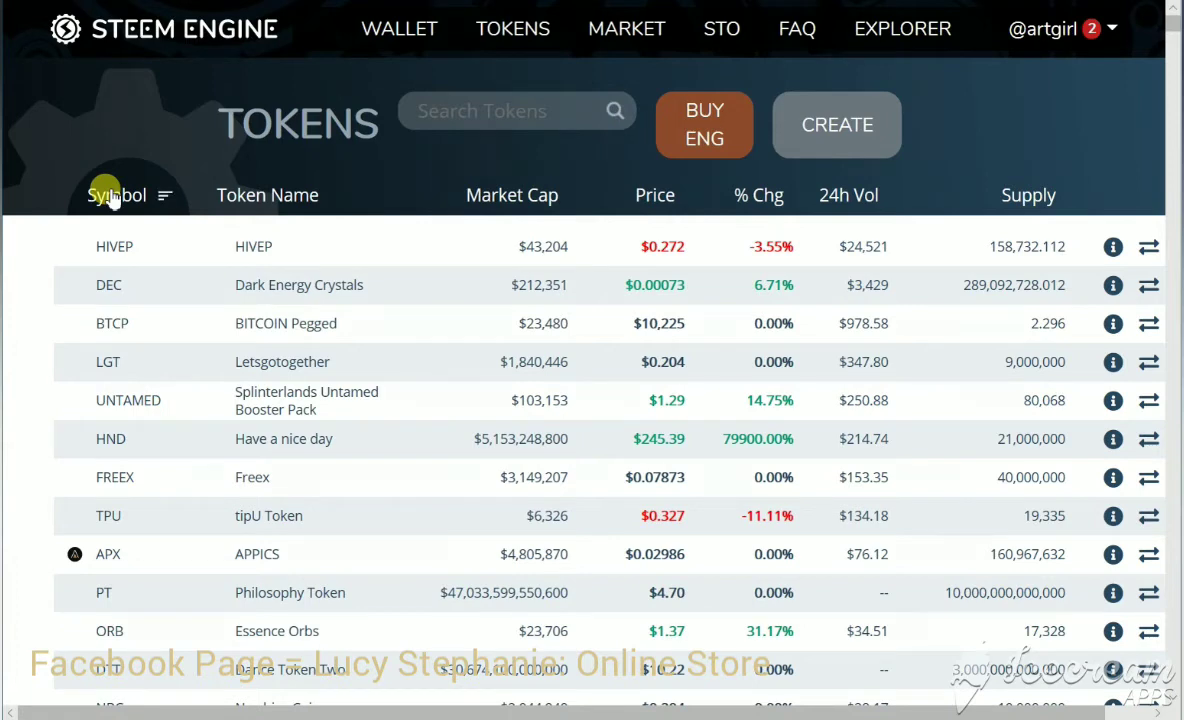
# Sort the token list alphabetically by symbol and look through the first entries
pyautogui.click(113, 196)
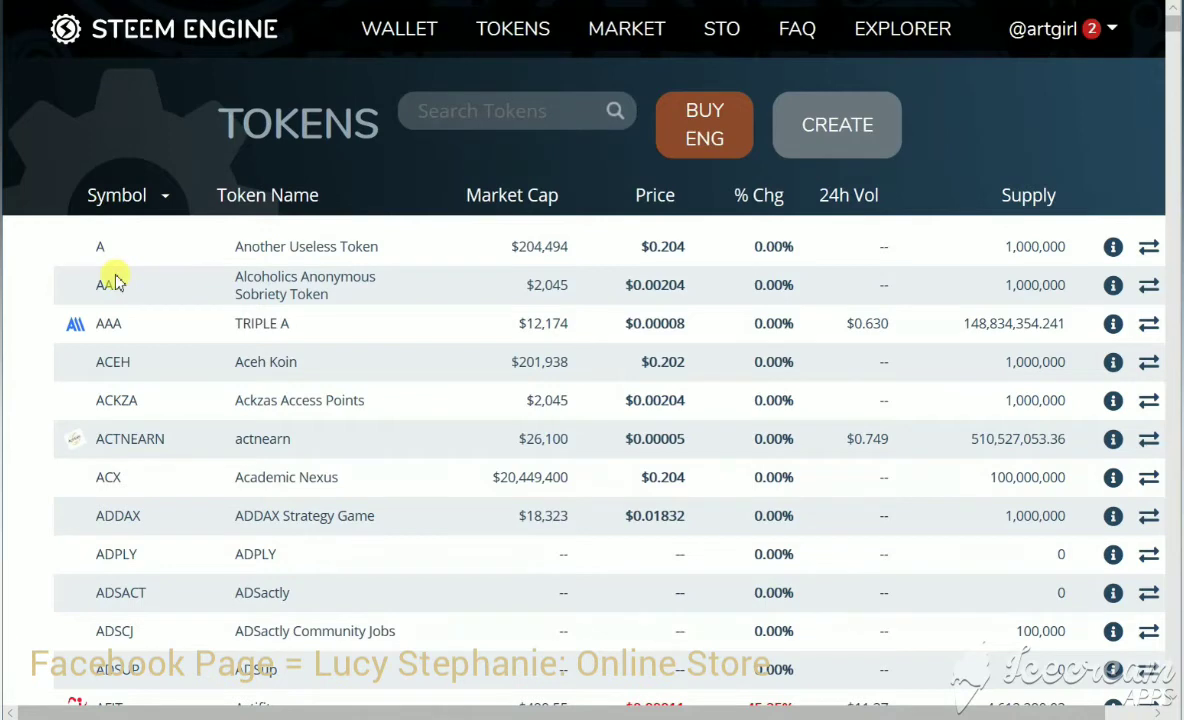
pyautogui.scroll(-3, 200, 330)
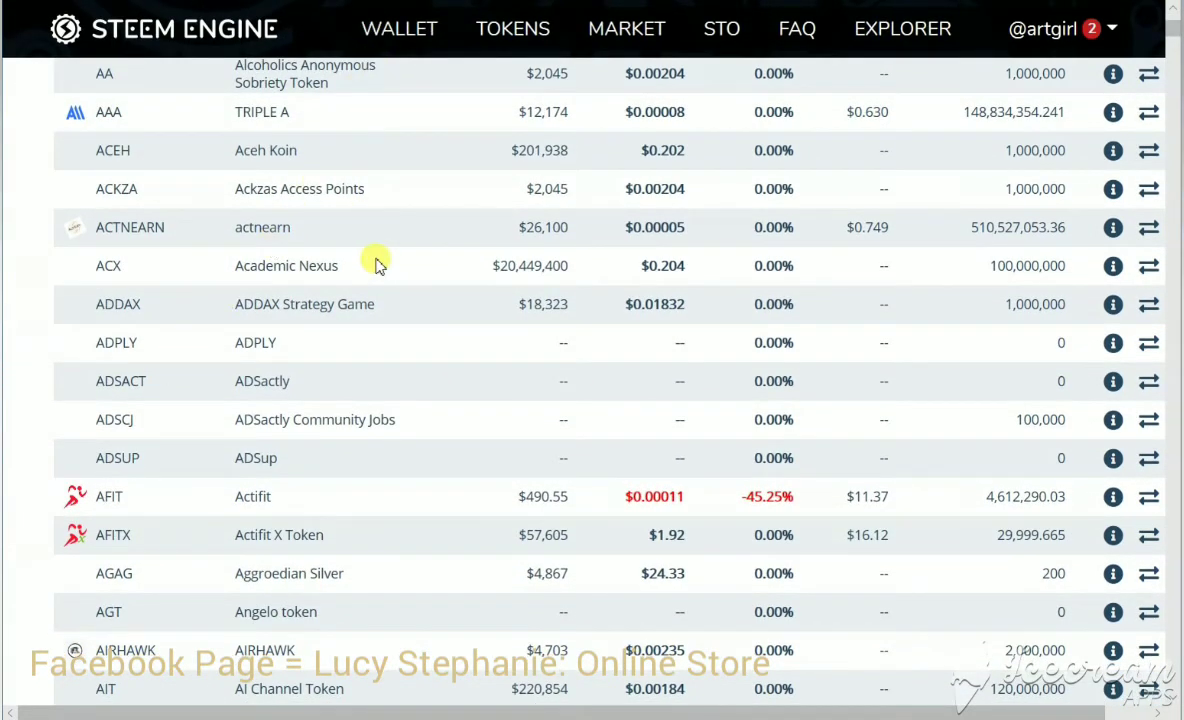
pyautogui.scroll(1, 265, 318)
pyautogui.scroll(3, 265, 318)
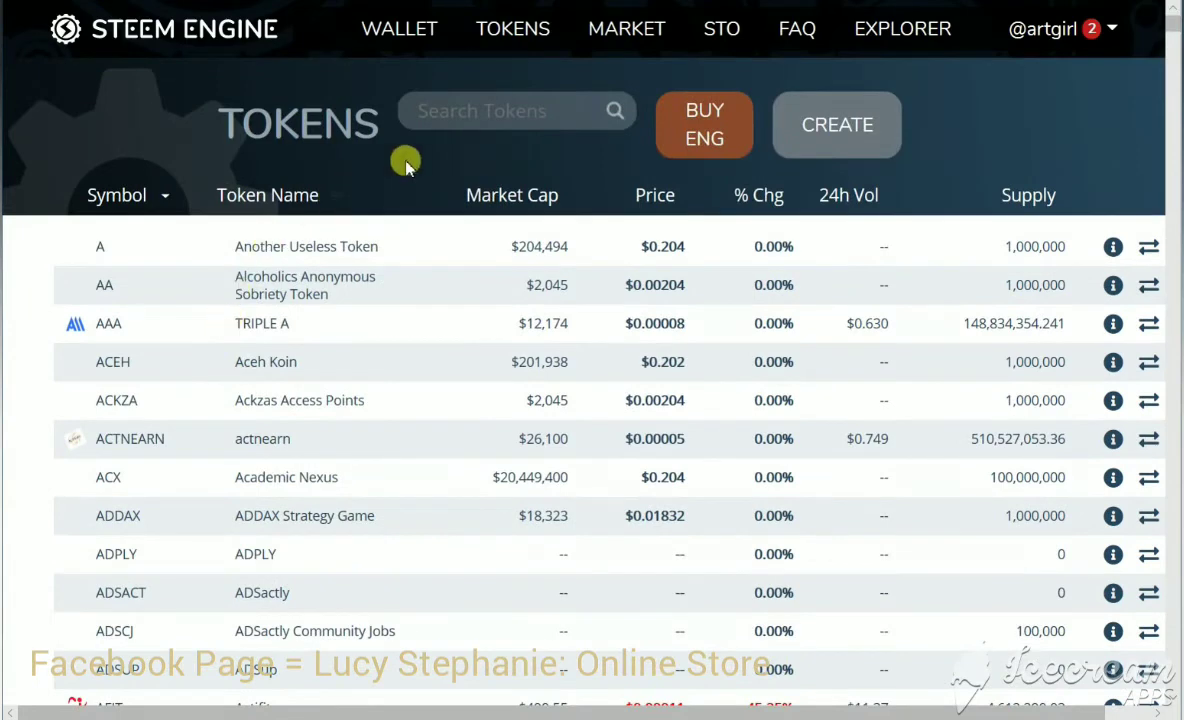
# Search the token list for "afi" and open the market of the Actifit X Token (AFITX)
pyautogui.click(449, 107)
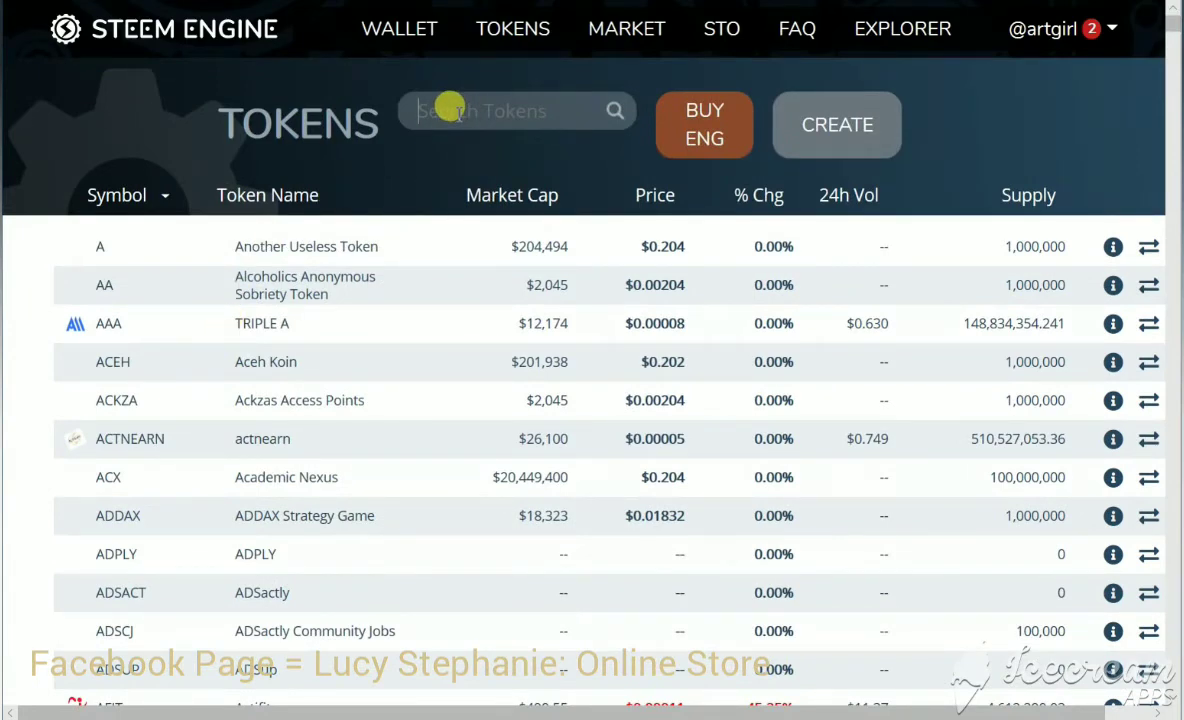
pyautogui.write('a')
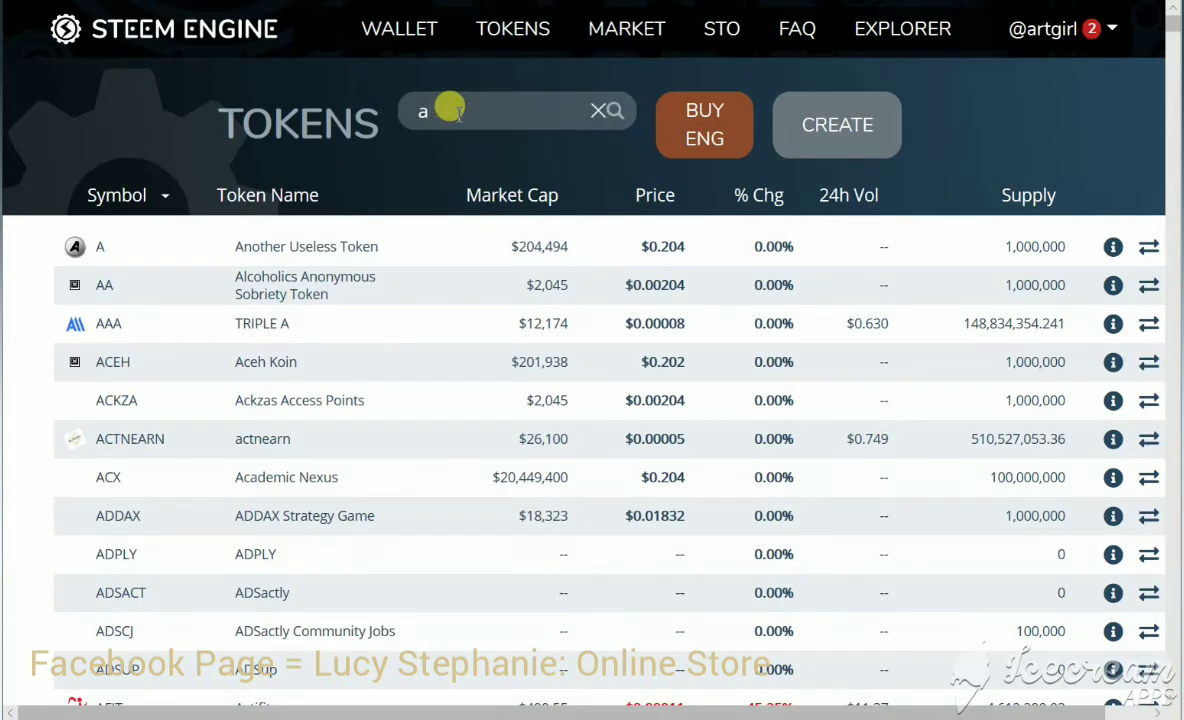
pyautogui.write('fi')
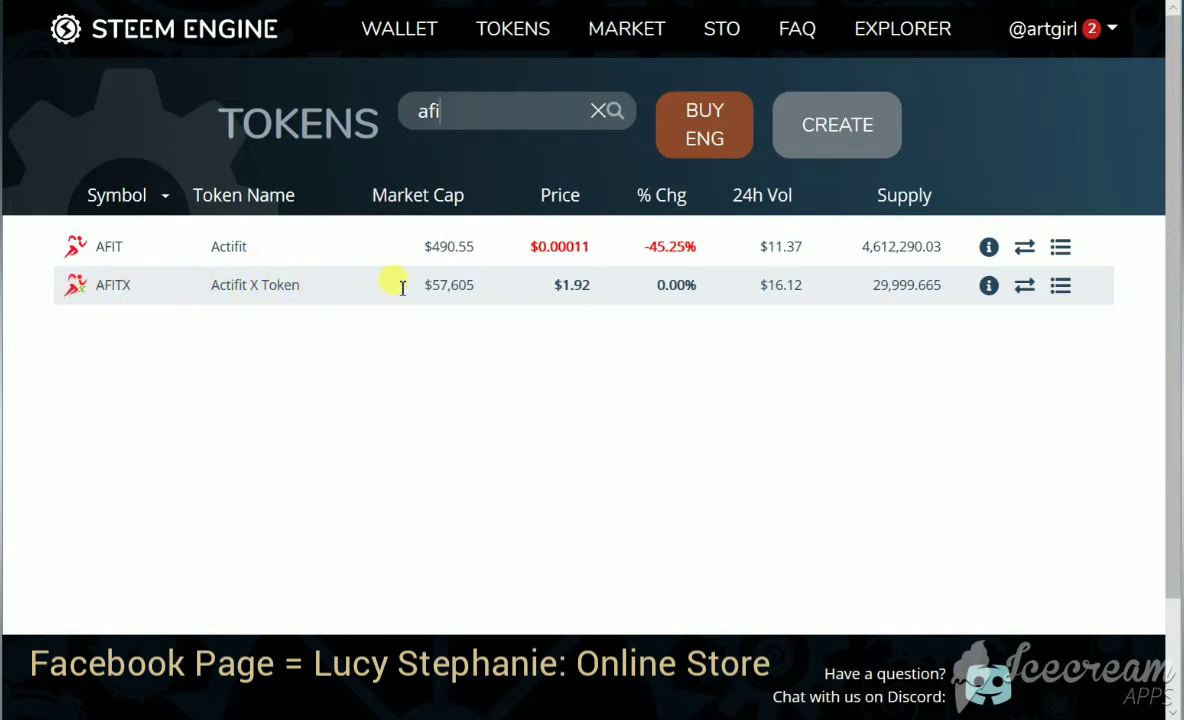
pyautogui.click(1028, 286)
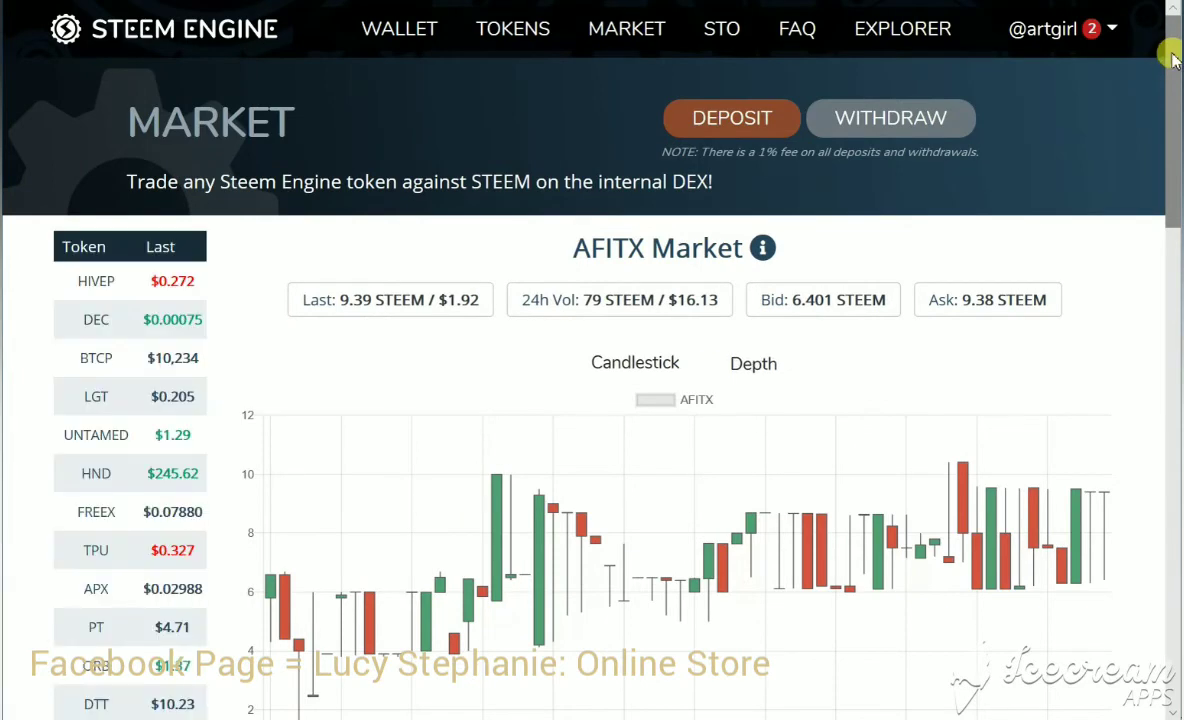
# Fill in the AFITX buy order with quantity 1 and price 0.09742366 Steem/AFITX
pyautogui.scroll(-1, 1175, 78)
pyautogui.moveTo(1175, 78); pyautogui.dragTo(1177, 283)
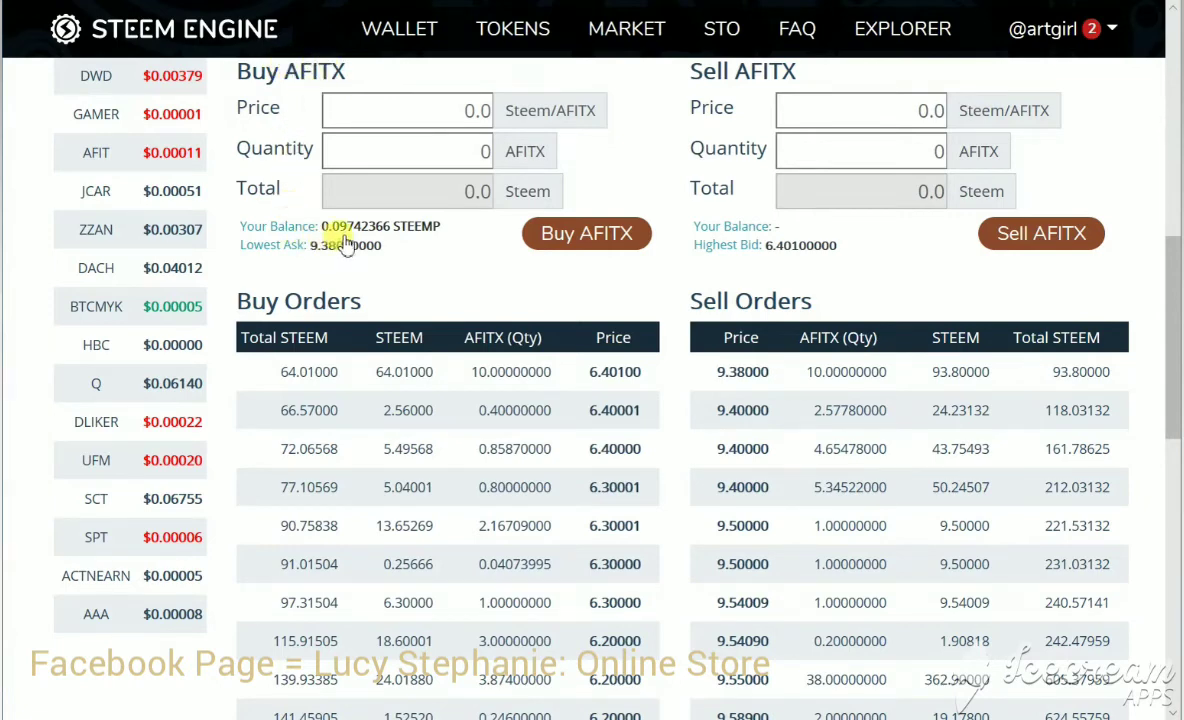
pyautogui.click(481, 151)
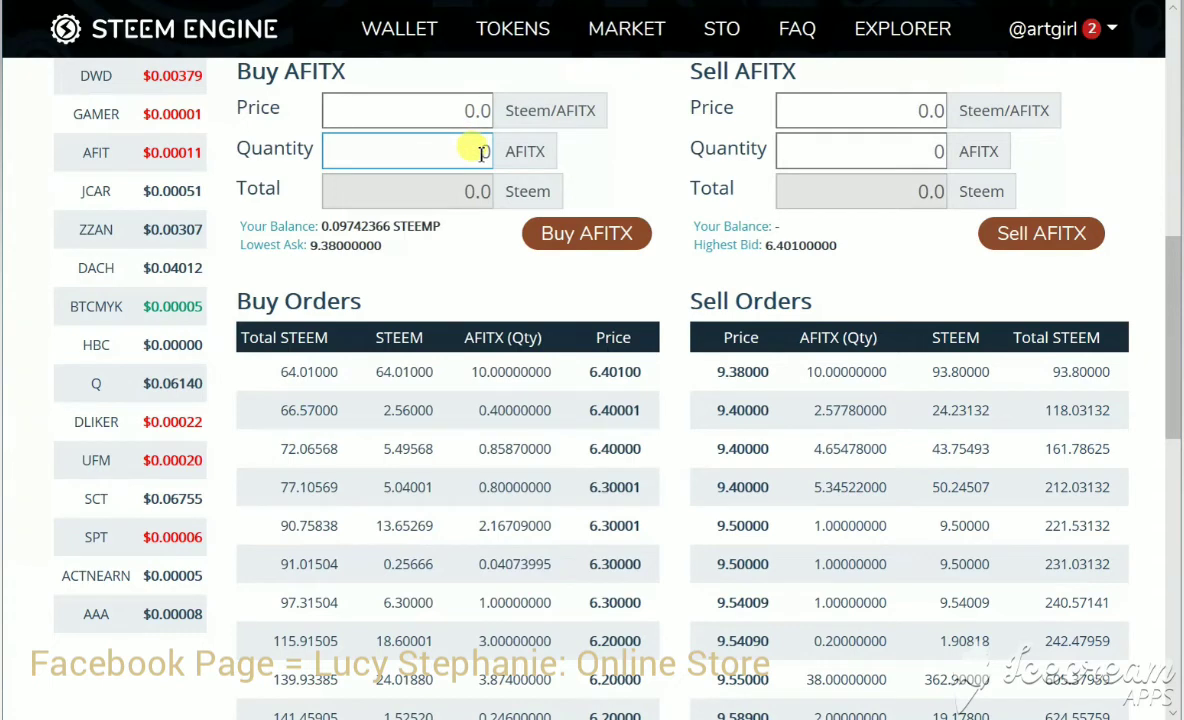
pyautogui.write('1')
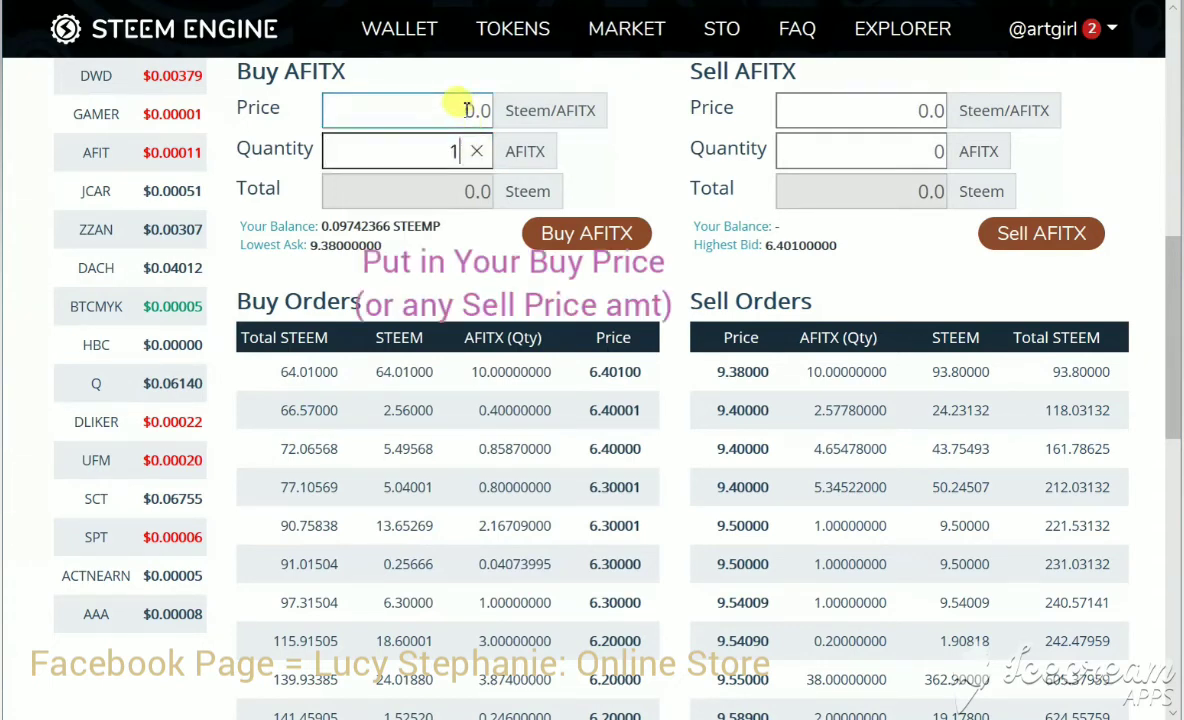
pyautogui.click(466, 108)
pyautogui.write('0.')
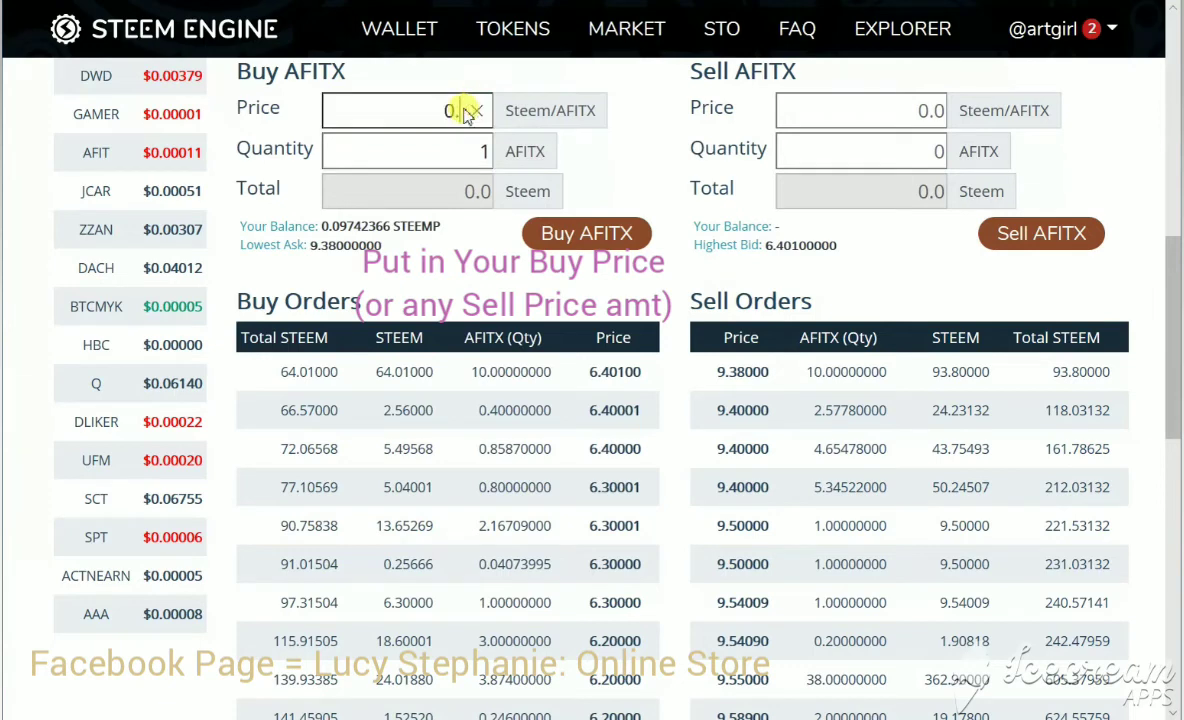
pyautogui.write('09742')
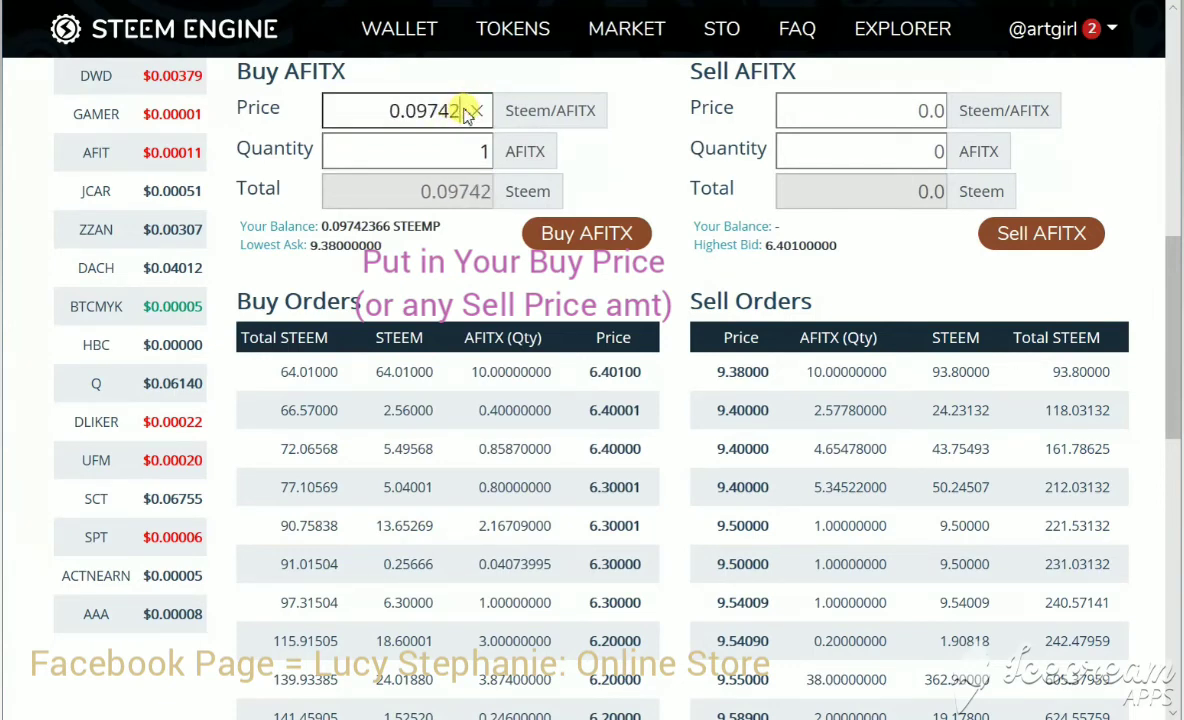
pyautogui.write('366')
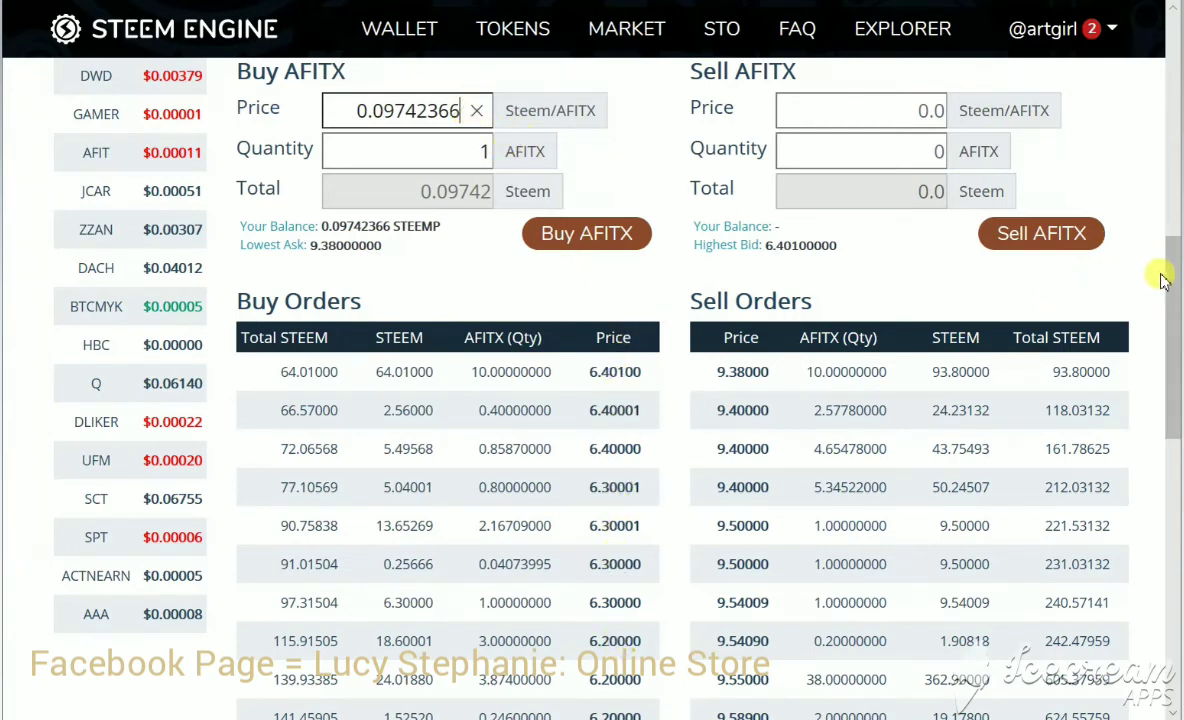
# Check the existing AFITX orders, then submit the buy order and confirm its details
pyautogui.moveTo(1174, 266); pyautogui.dragTo(1174, 381)
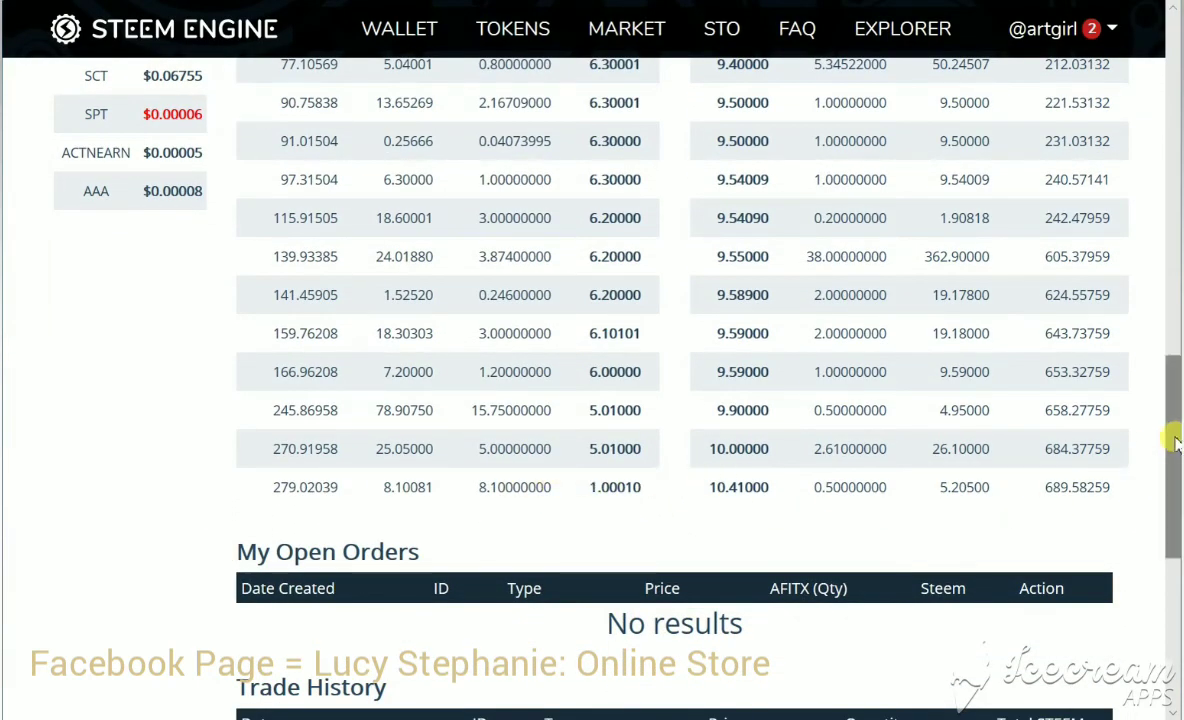
pyautogui.moveTo(1176, 431); pyautogui.dragTo(1174, 277)
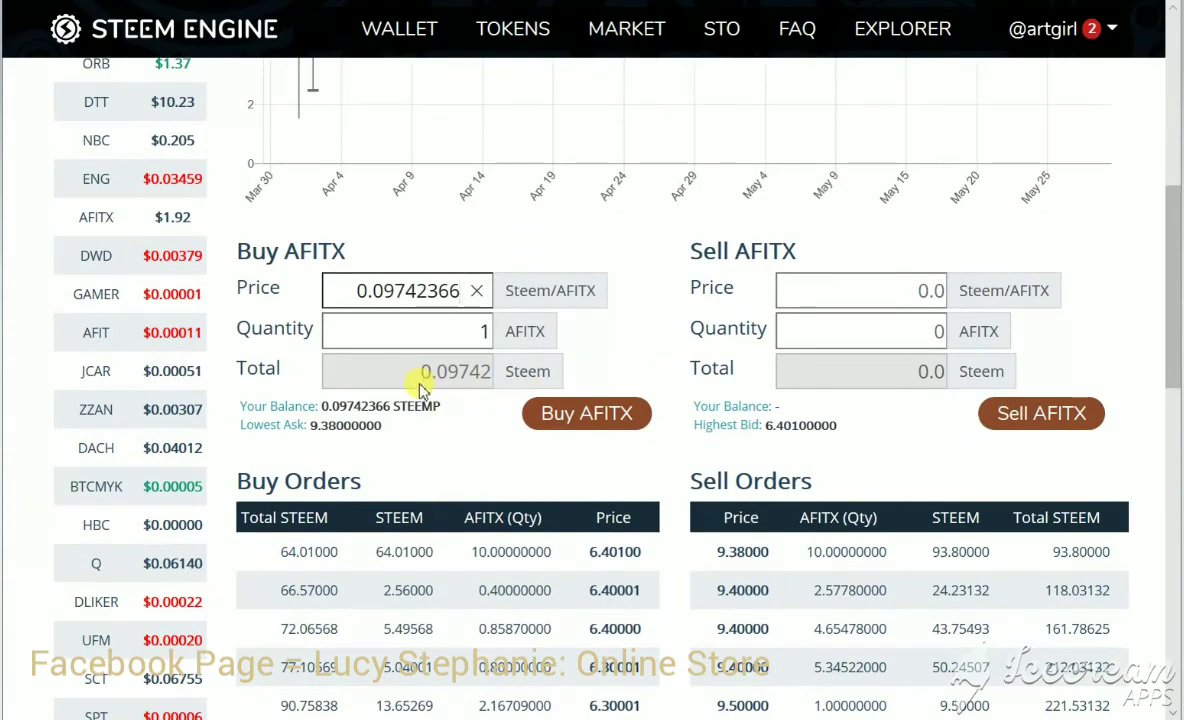
pyautogui.click(592, 415)
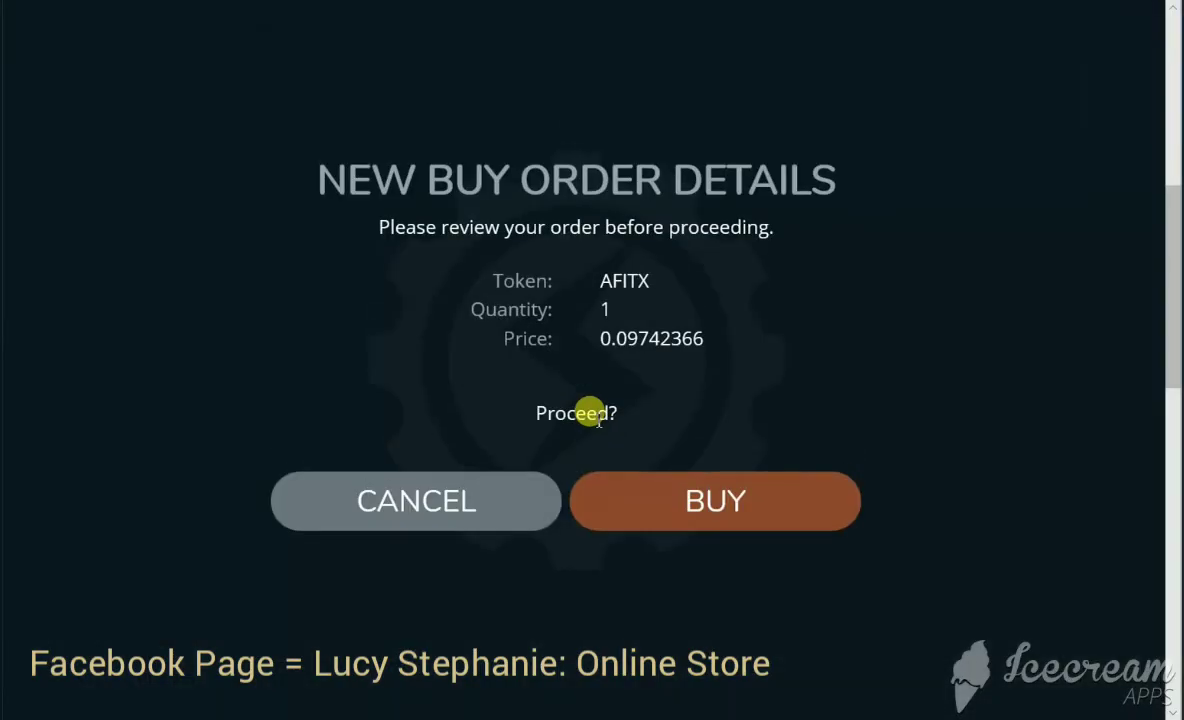
pyautogui.click(705, 502)
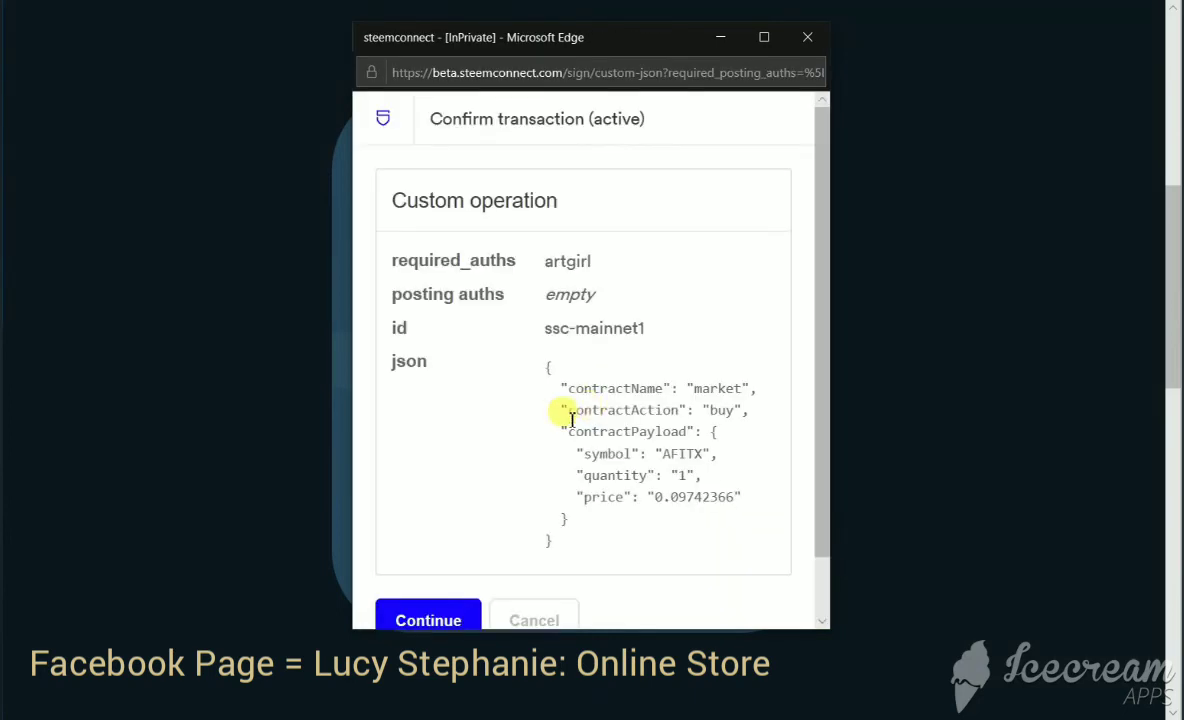
# Continue to steemconnect and sign in with the account username and private key to authorize the AFITX purchase
pyautogui.click(427, 614)
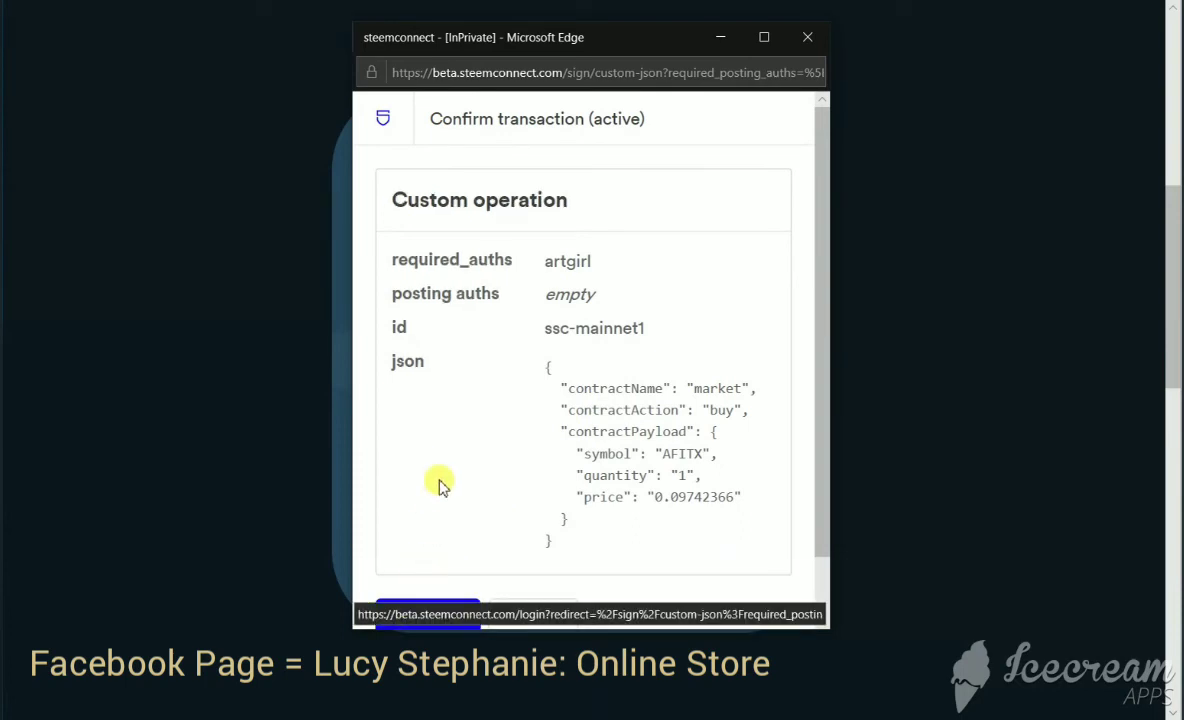
pyautogui.click(501, 383)
pyautogui.hotkey('ctrl', 'v')
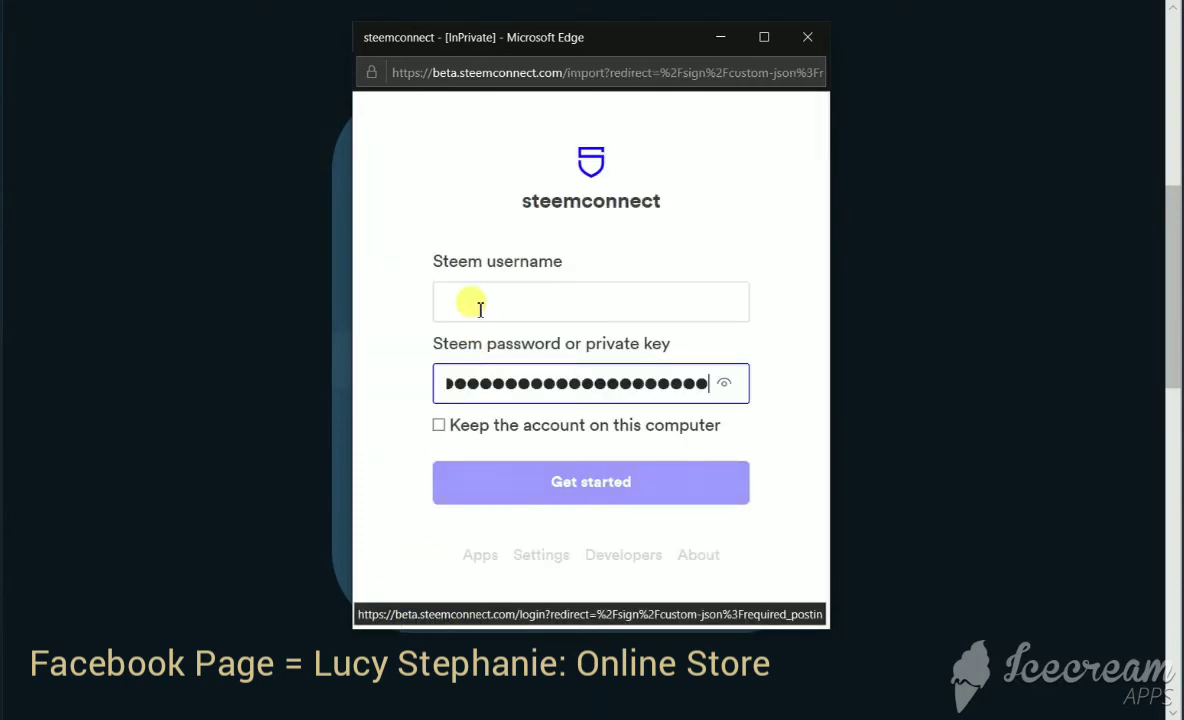
pyautogui.click(477, 306)
pyautogui.write('artgi')
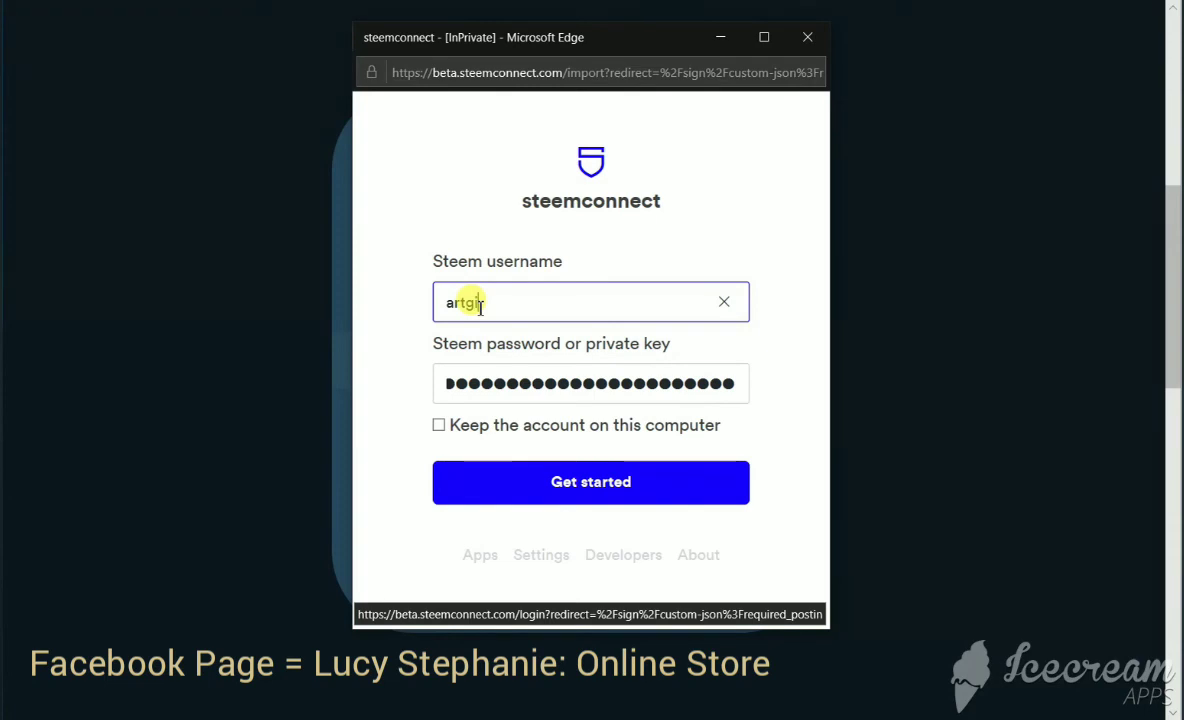
pyautogui.write('rl')
pyautogui.click(505, 481)
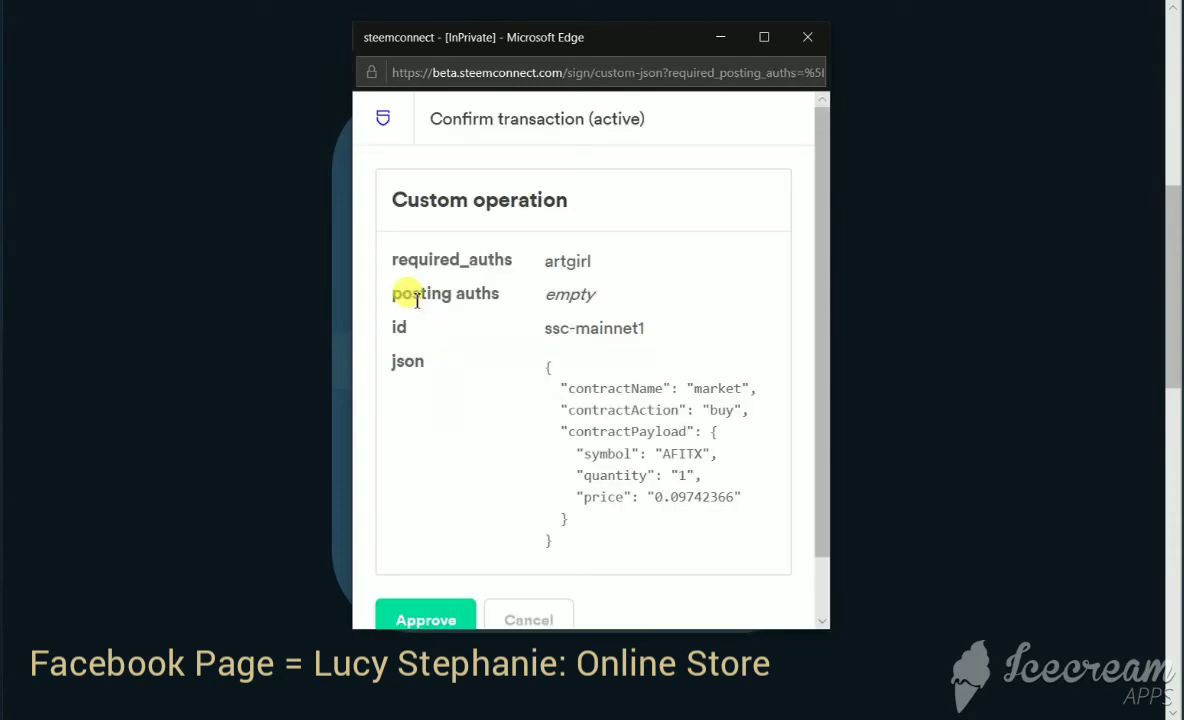
# Approve the AFITX buy transaction, mark it as sent, and review the market's order lists
pyautogui.click(424, 621)
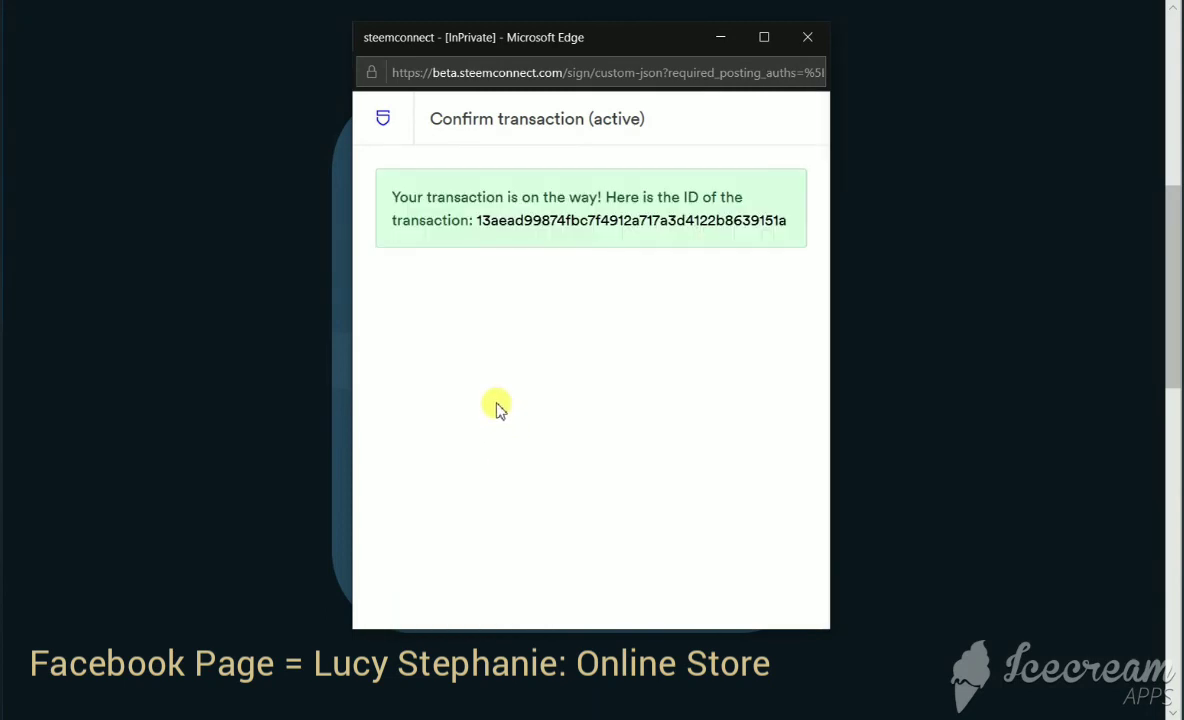
pyautogui.click(807, 37)
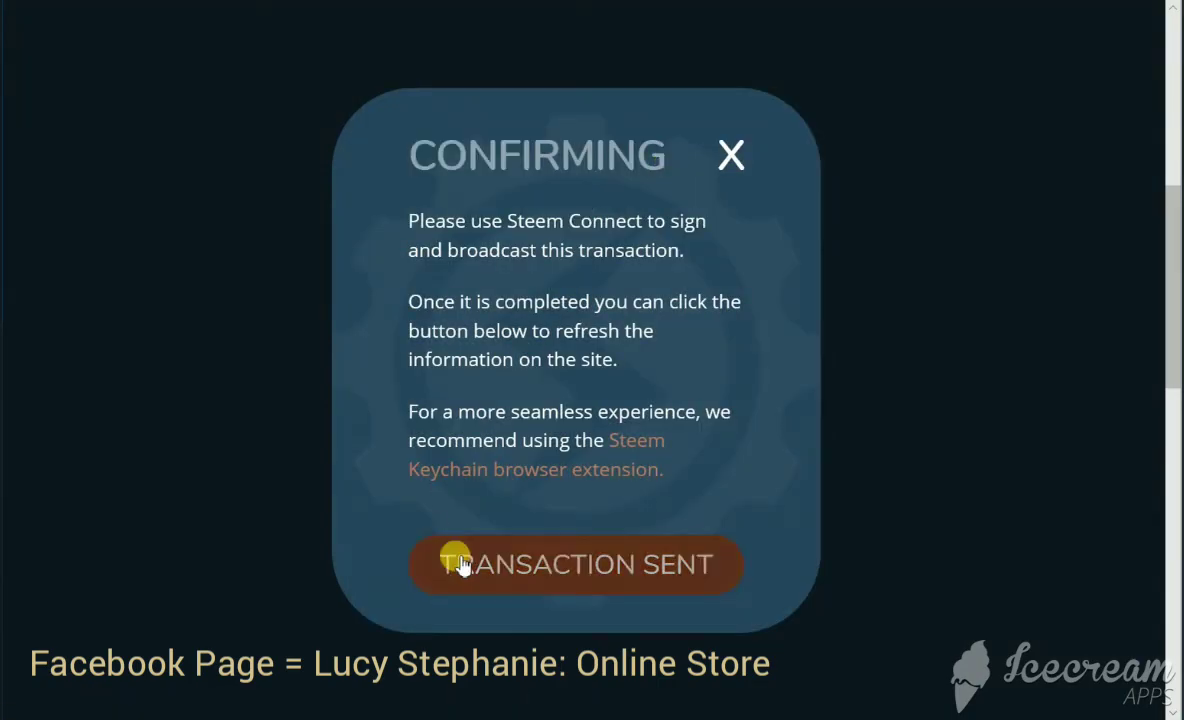
pyautogui.click(460, 565)
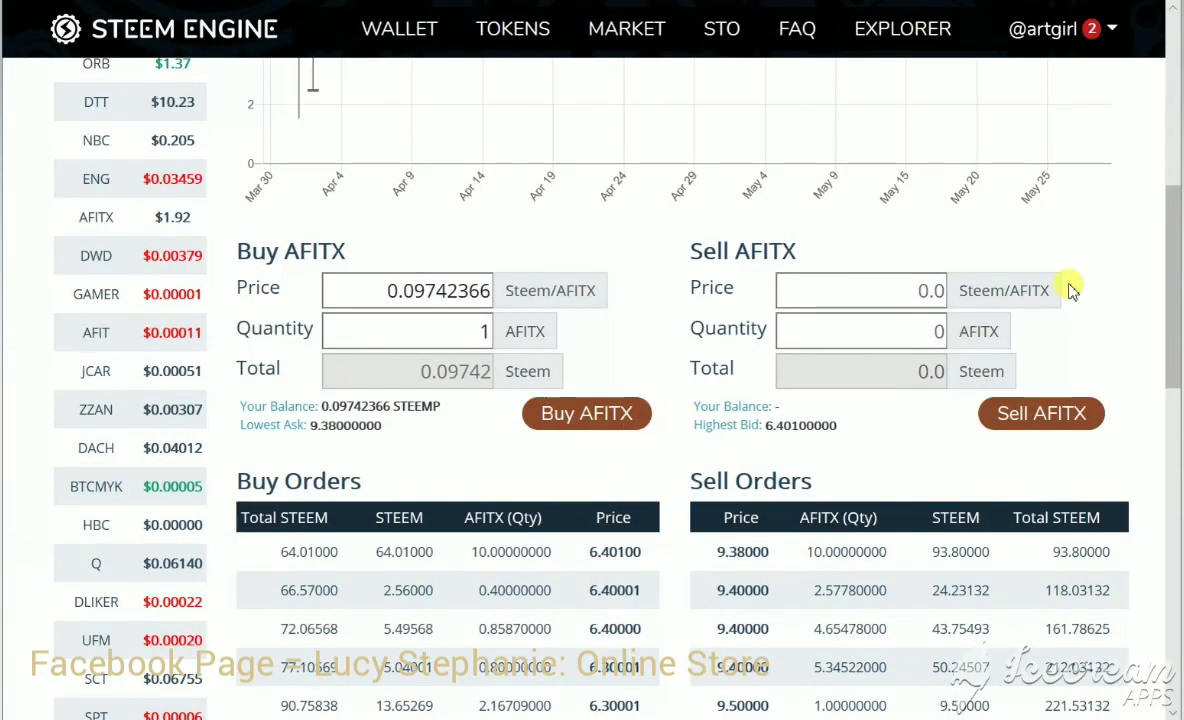
pyautogui.scroll(-4, 1168, 300)
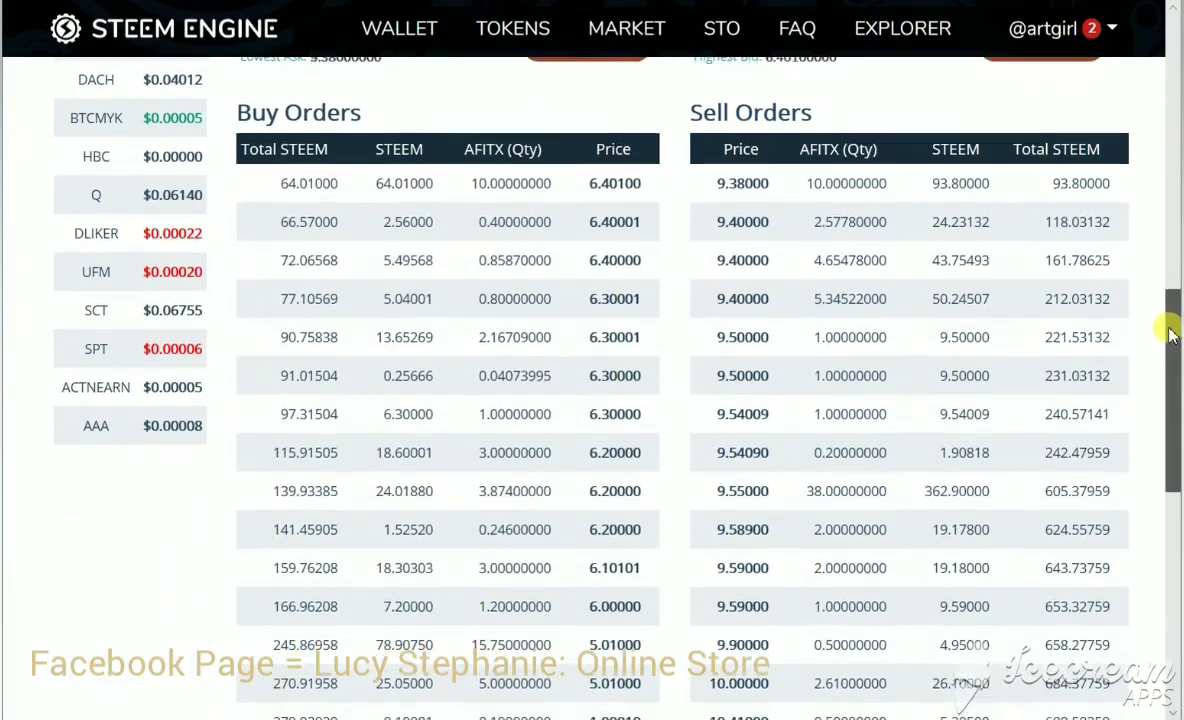
# Examine the AFITX market's buy and sell order lists, the account's open orders, and the trade history
pyautogui.moveTo(1170, 333); pyautogui.dragTo(1171, 402)
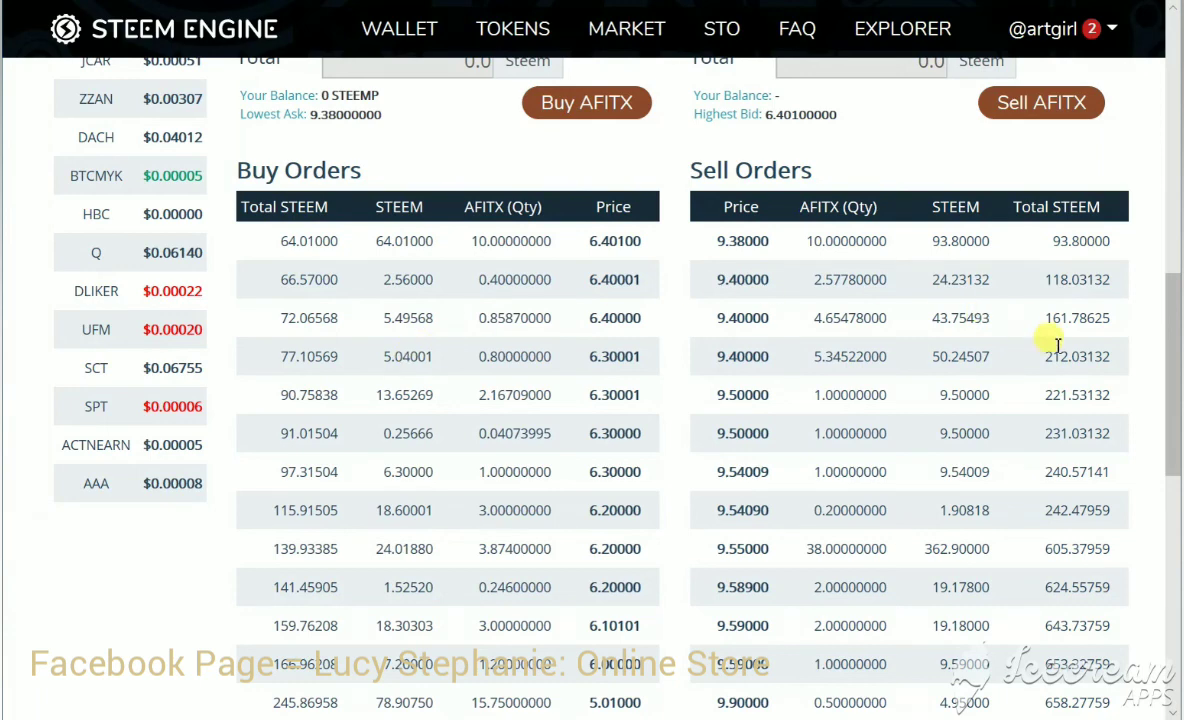
pyautogui.moveTo(1165, 300); pyautogui.dragTo(1168, 376)
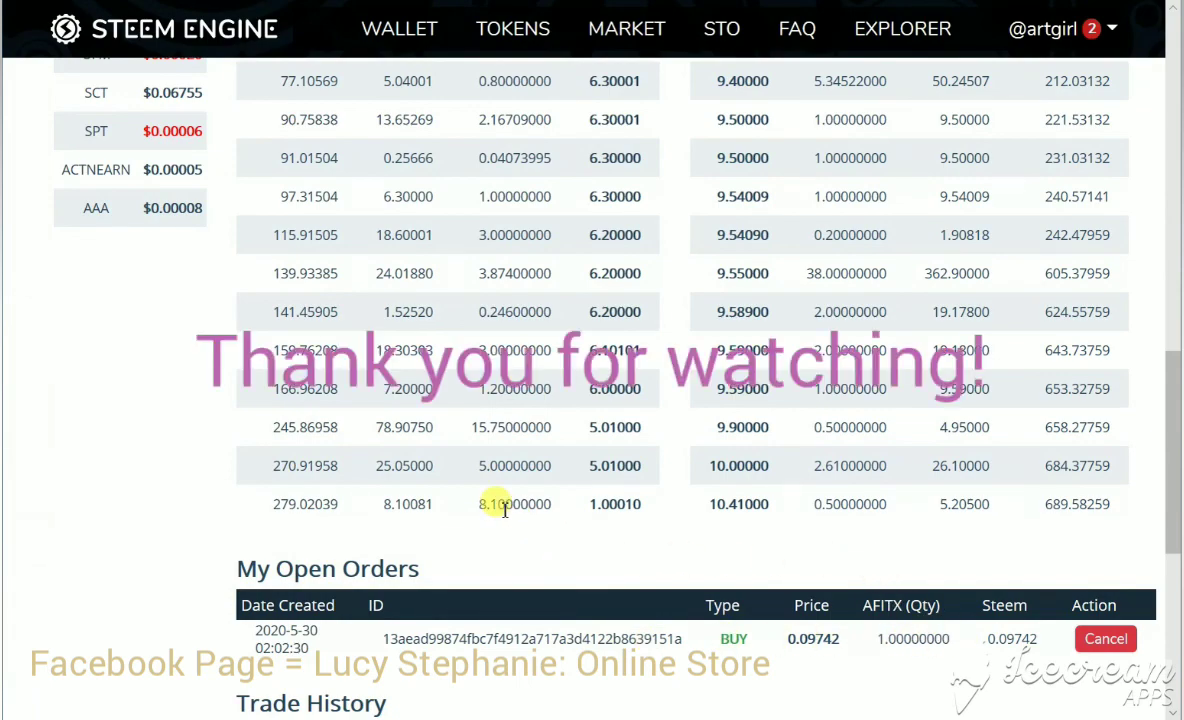
pyautogui.scroll(1, 500, 505)
pyautogui.scroll(2, 500, 505)
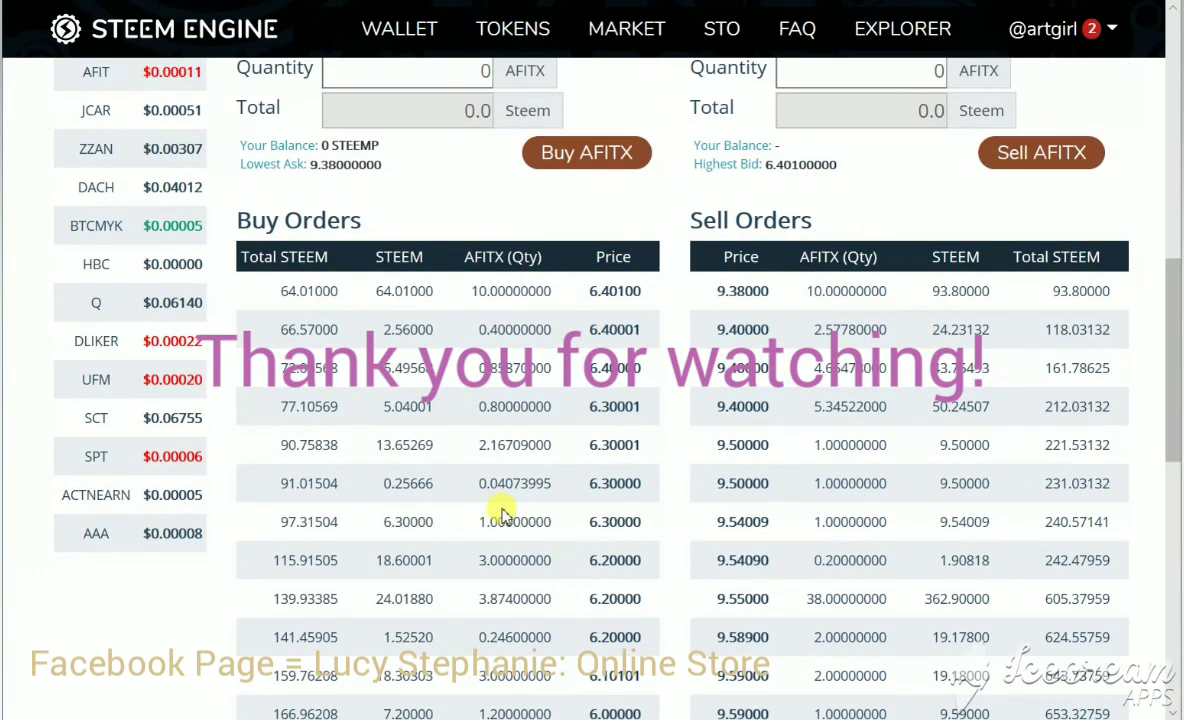
pyautogui.scroll(-2, 500, 512)
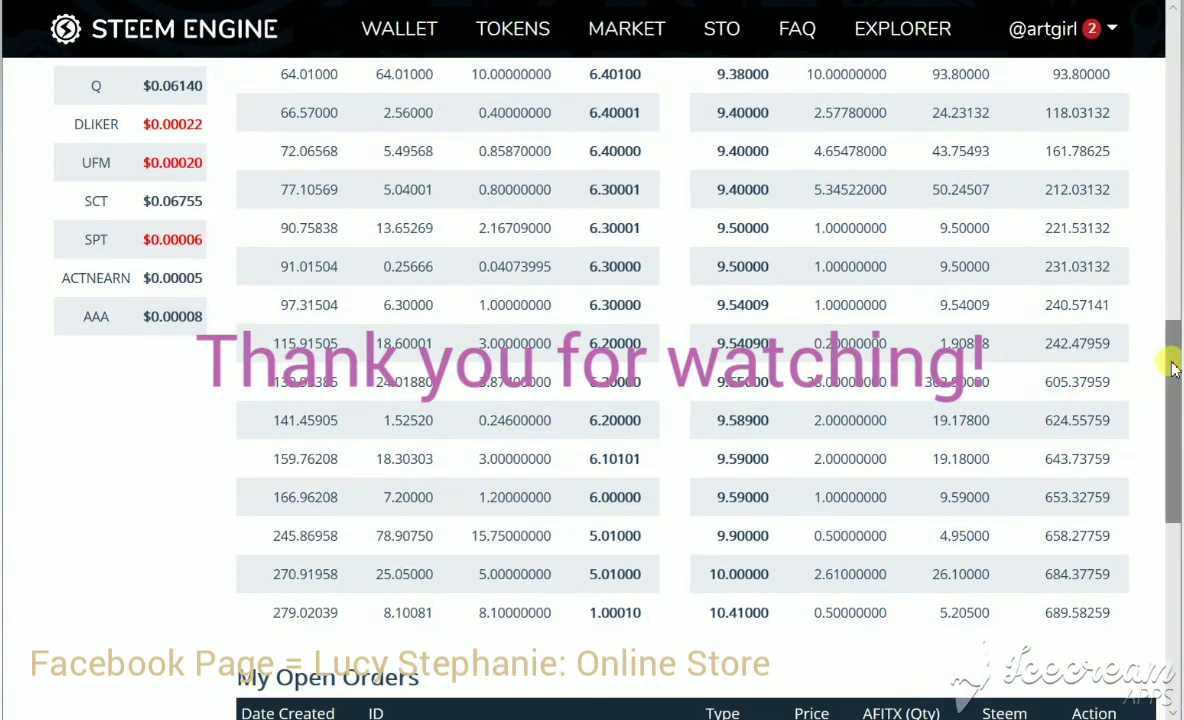
pyautogui.scroll(-4, 1166, 445)
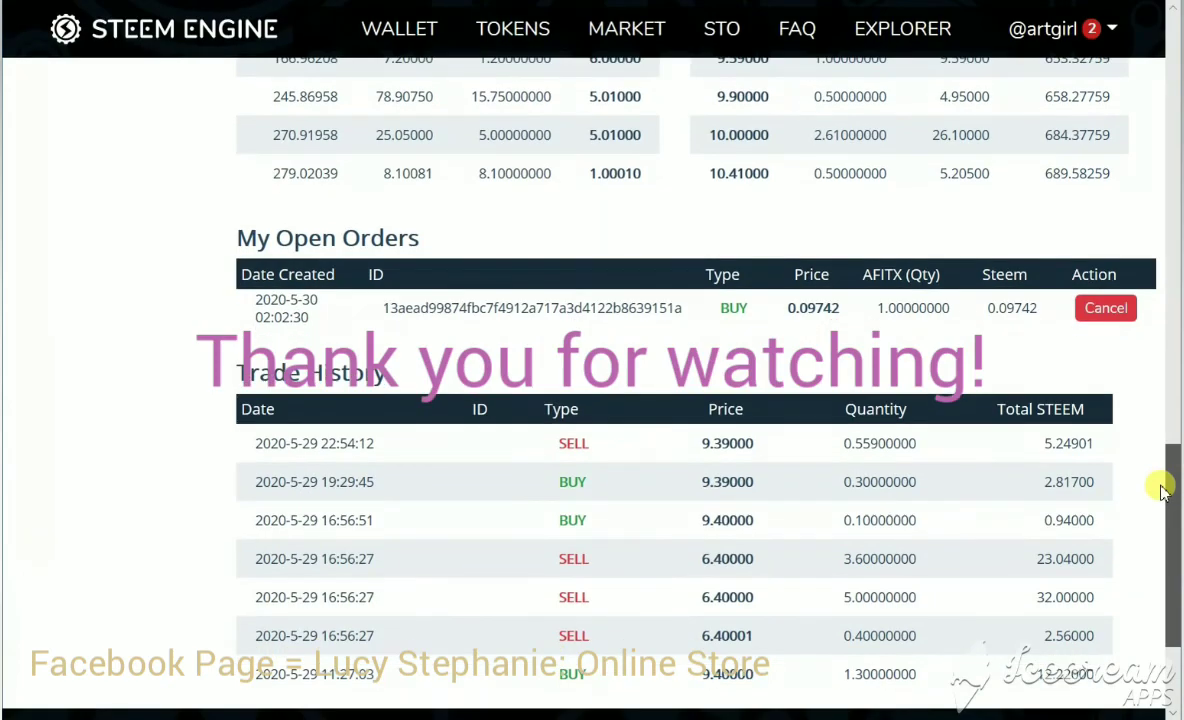
pyautogui.moveTo(1162, 490); pyautogui.dragTo(1141, 203)
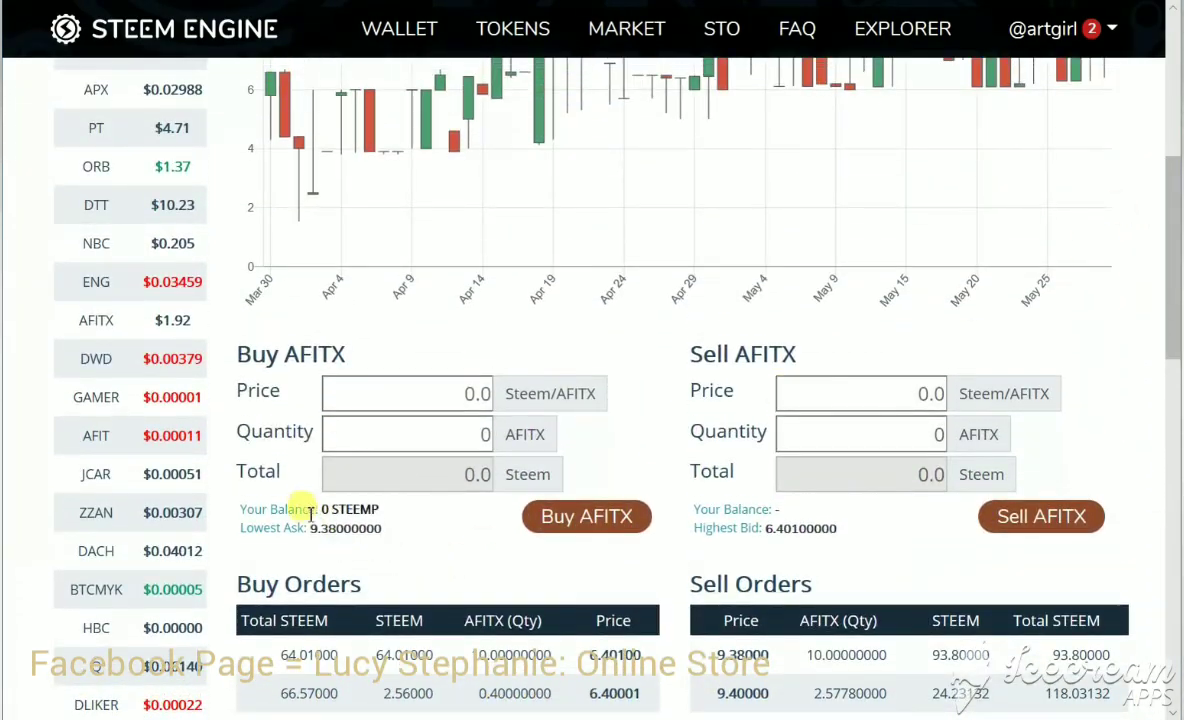